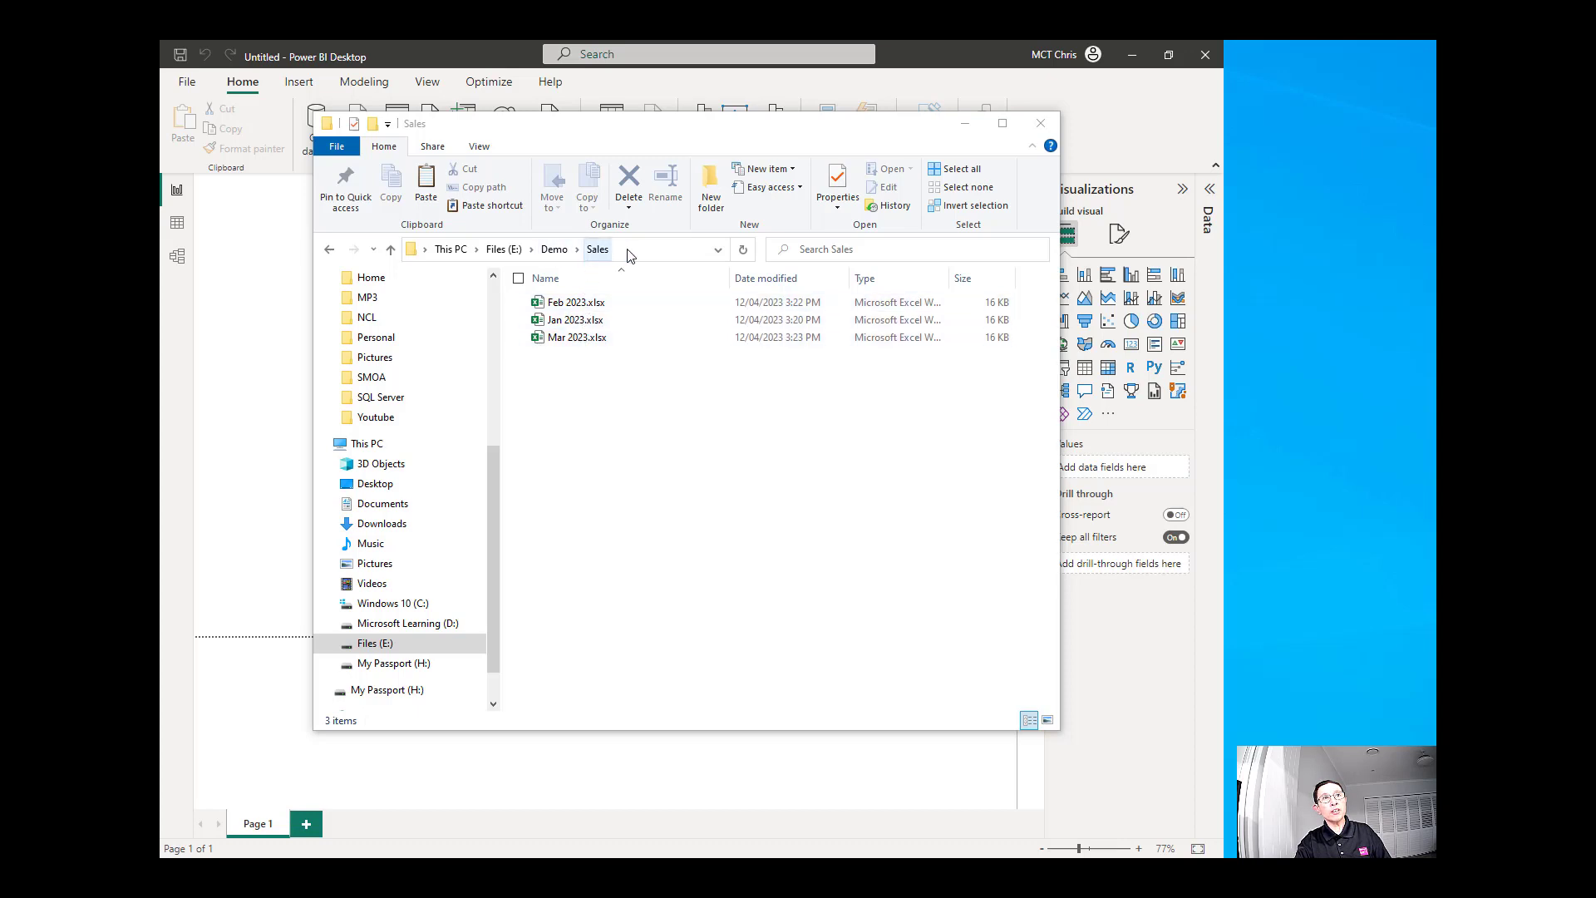
Step: Start an Excel workbook import of Jan 2023.xlsx, then cancel it at the Navigator
left_click(916, 51)
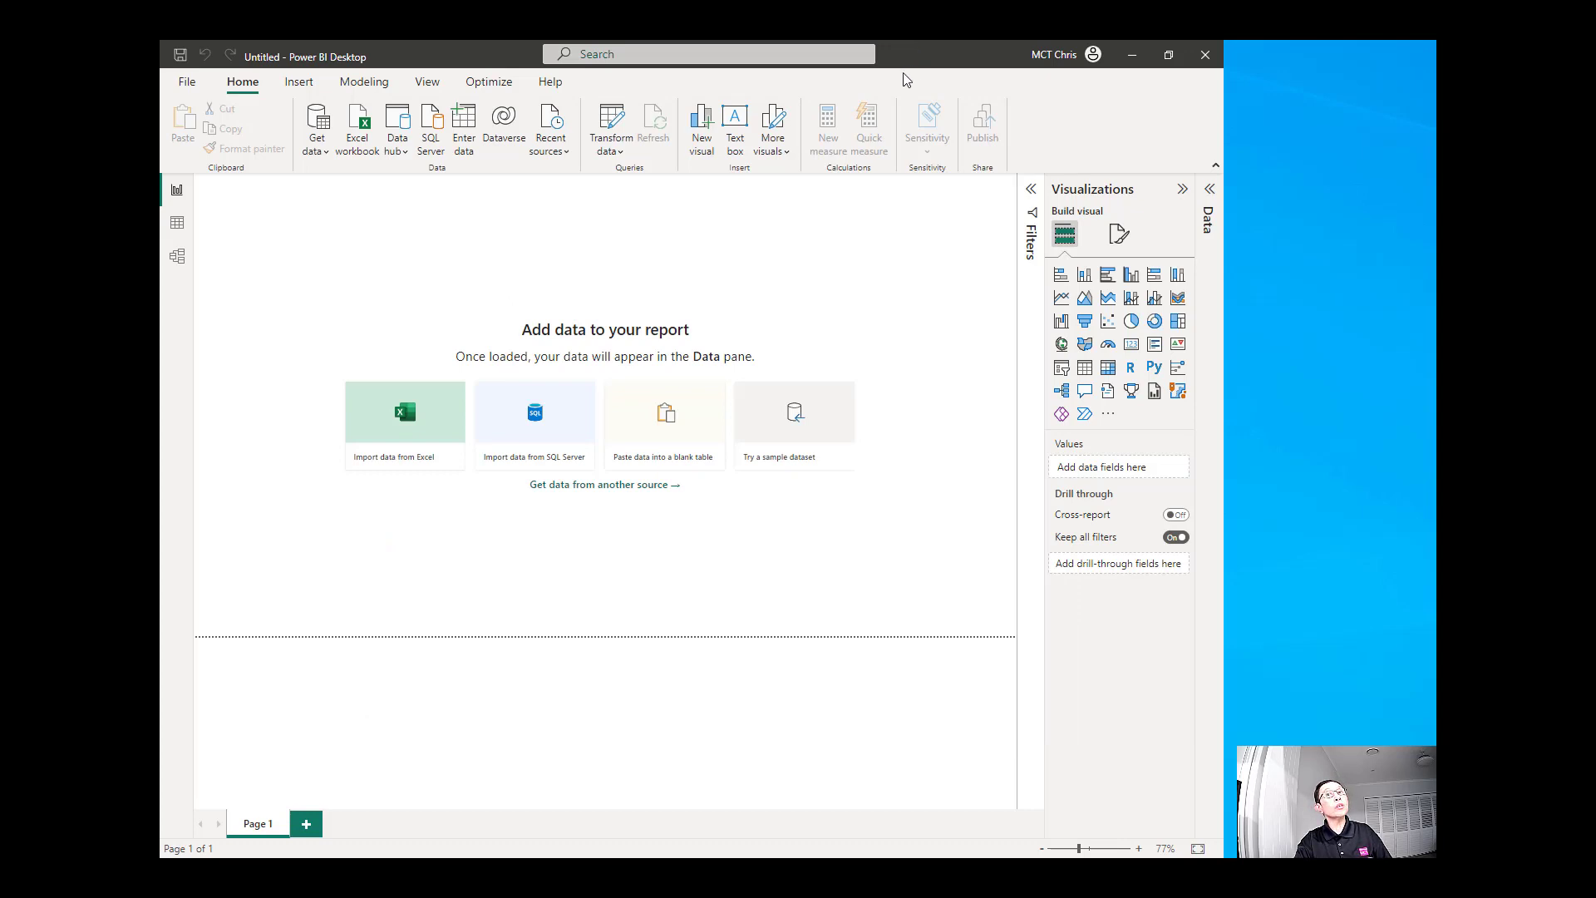
left_click(327, 151)
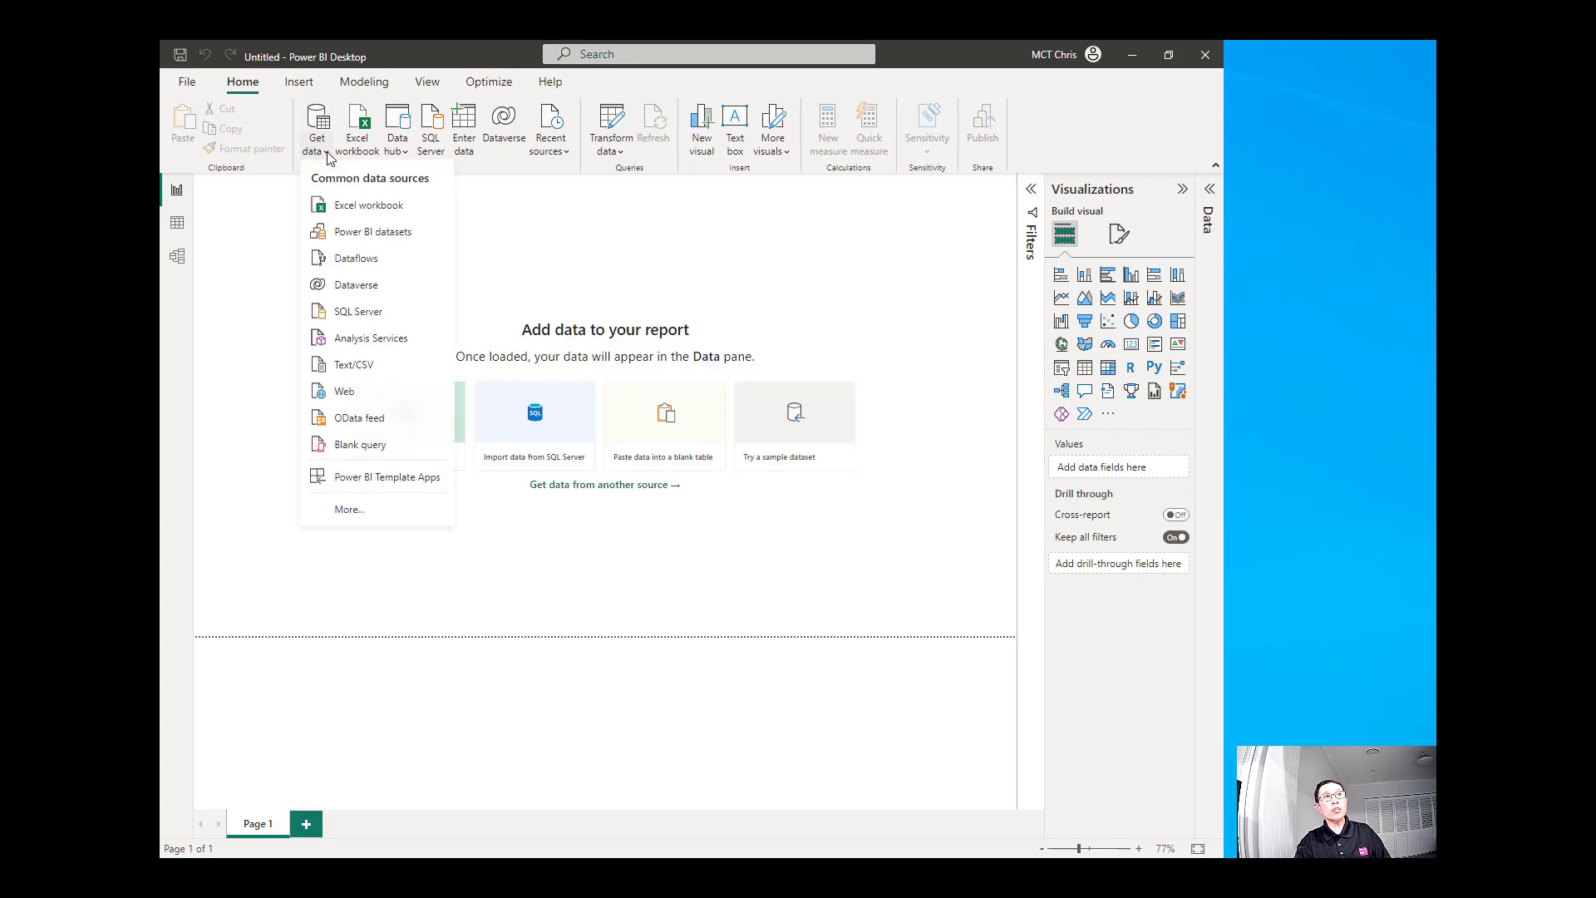
left_click(347, 214)
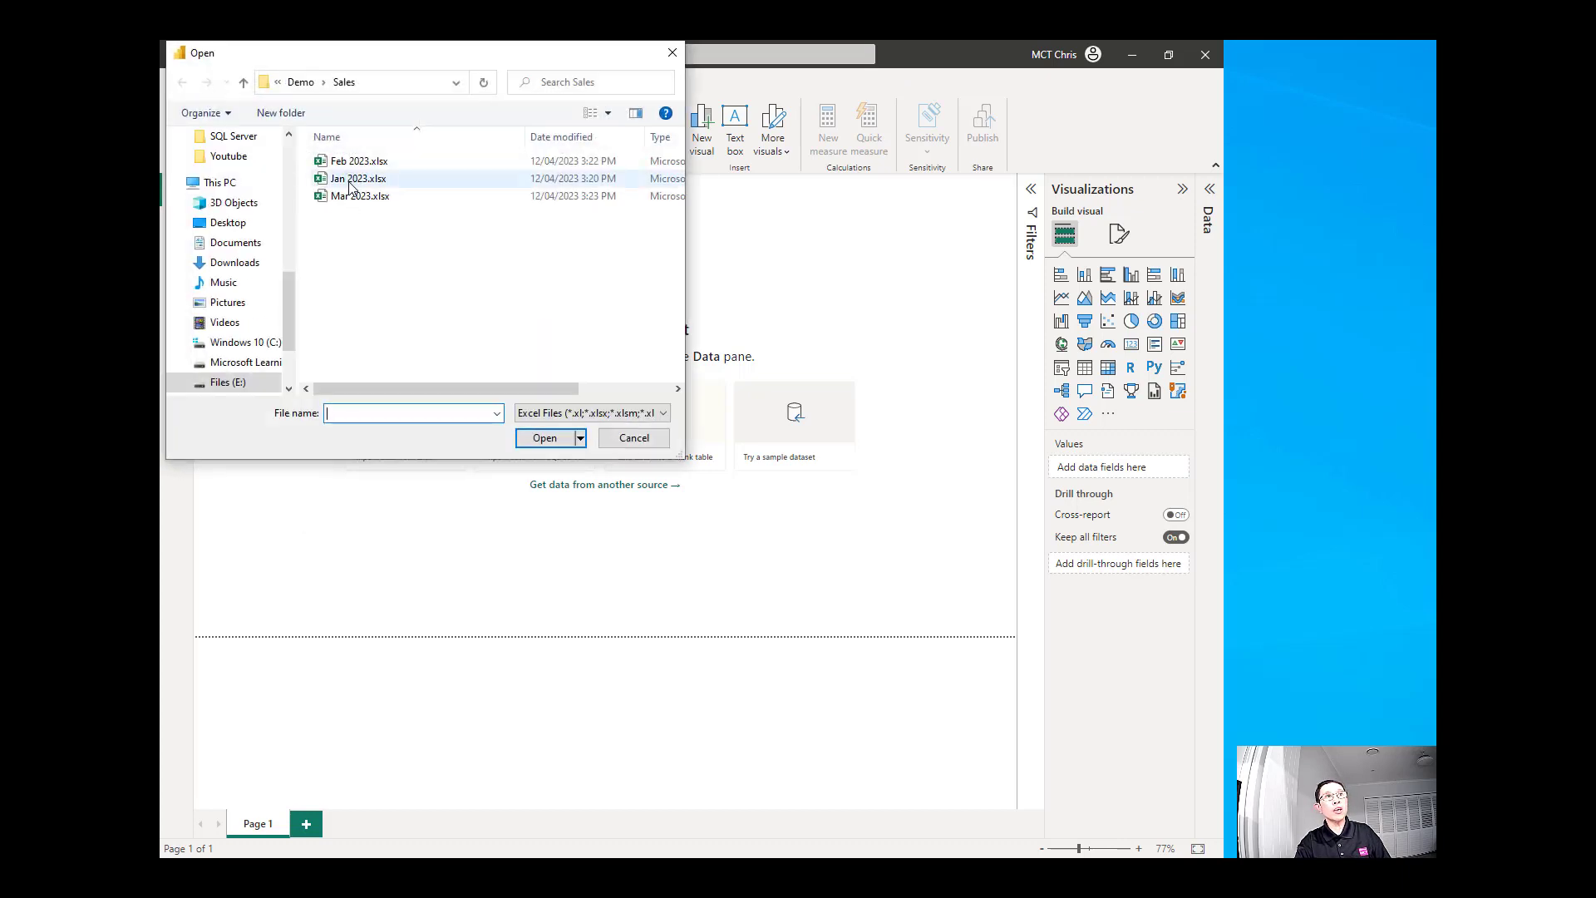
left_click(349, 179)
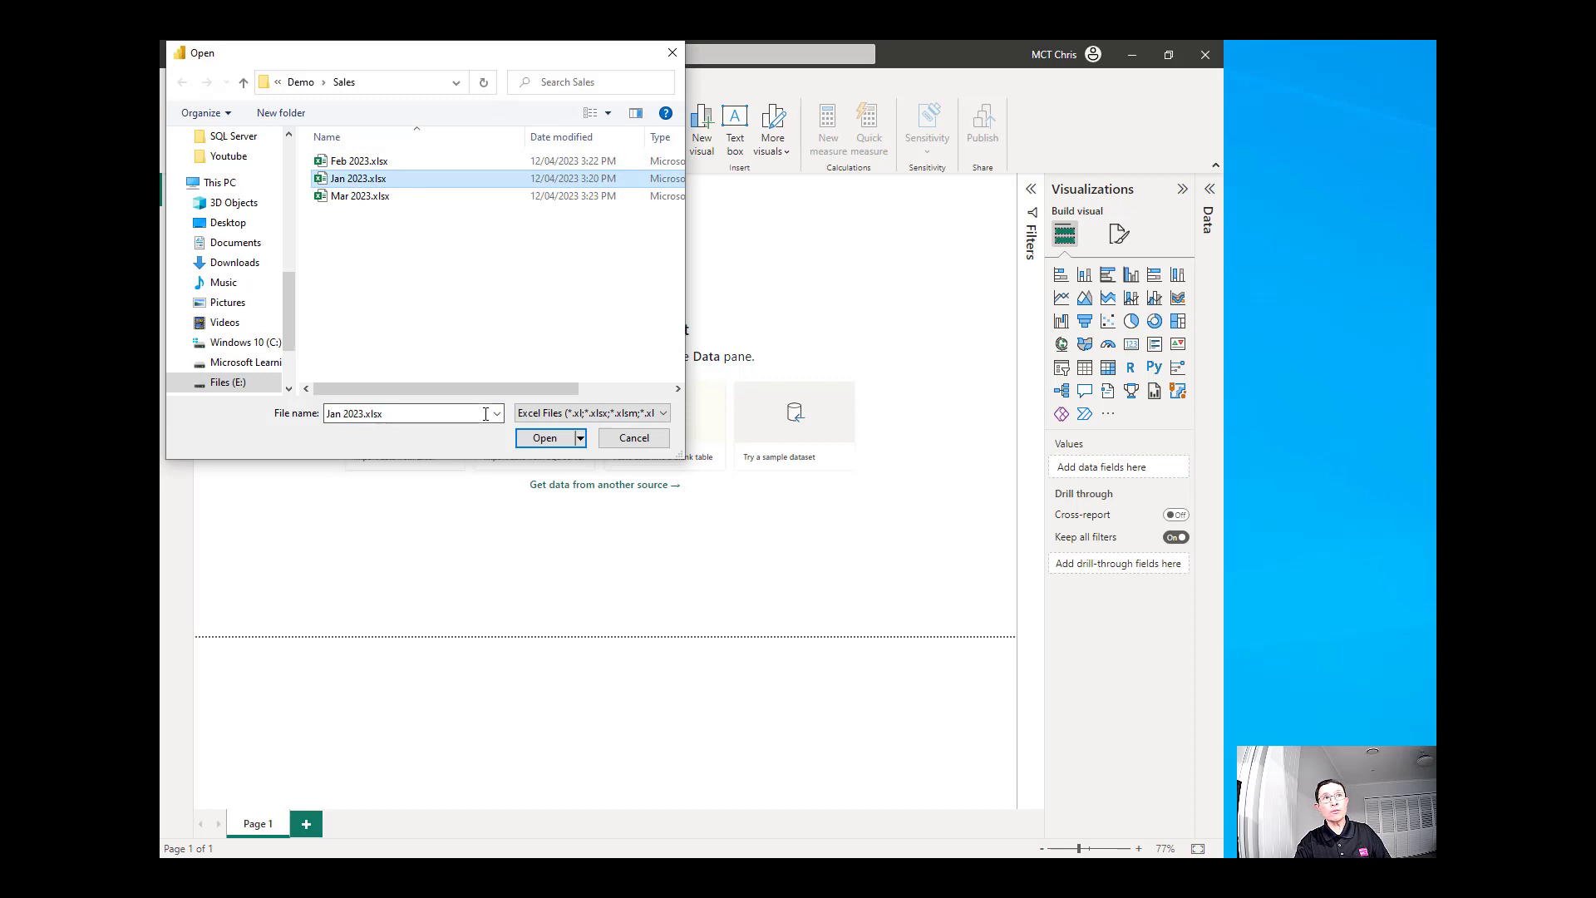
left_click(545, 438)
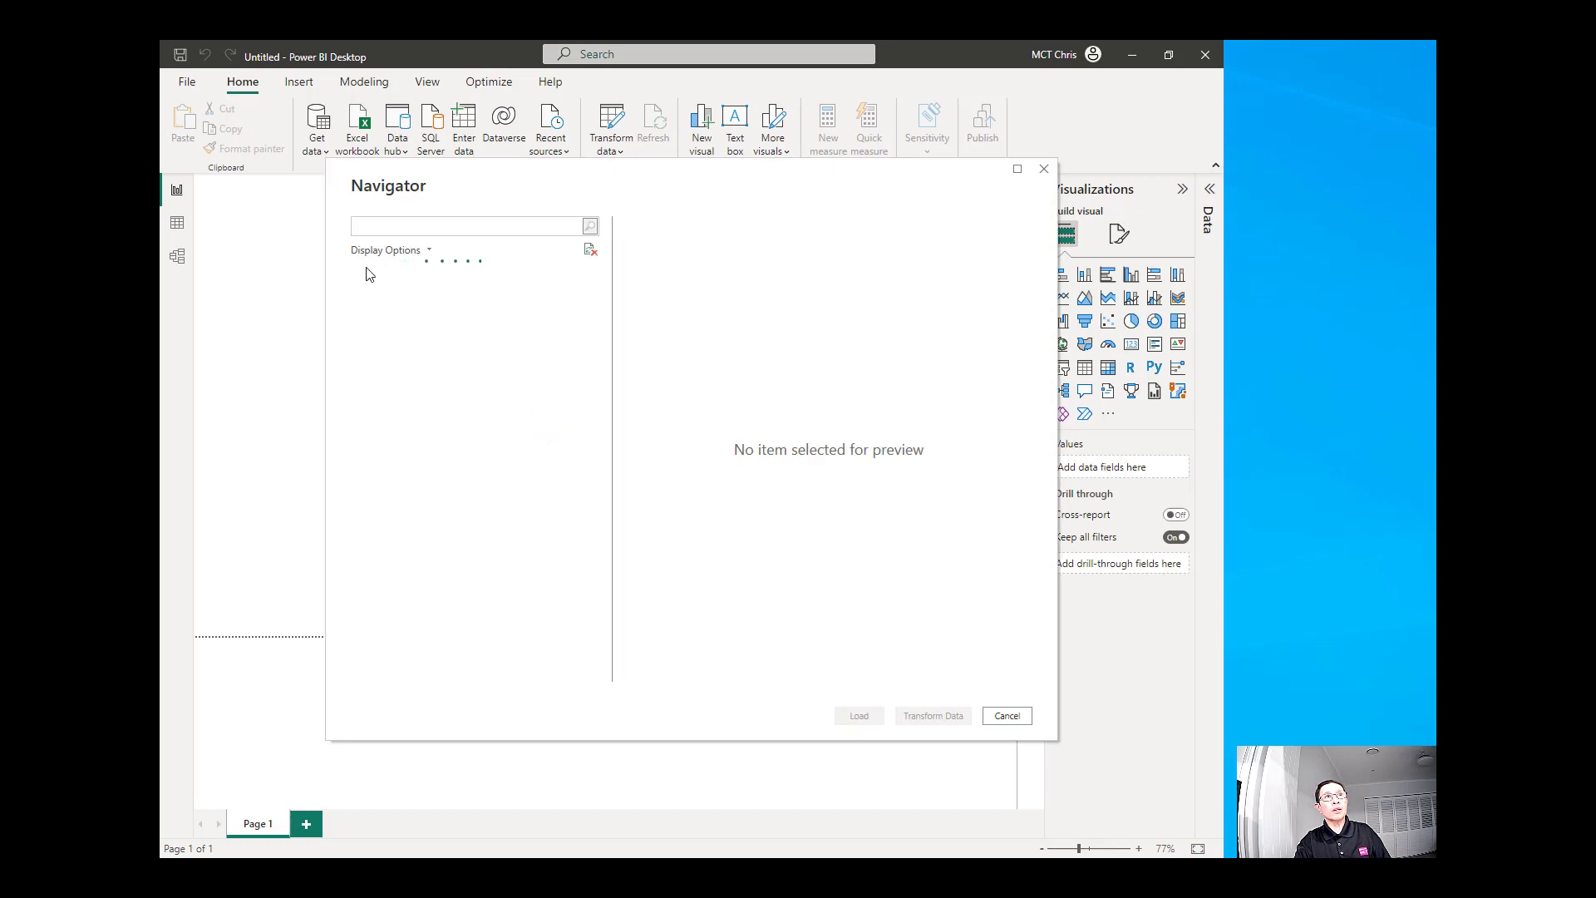
left_click(1007, 717)
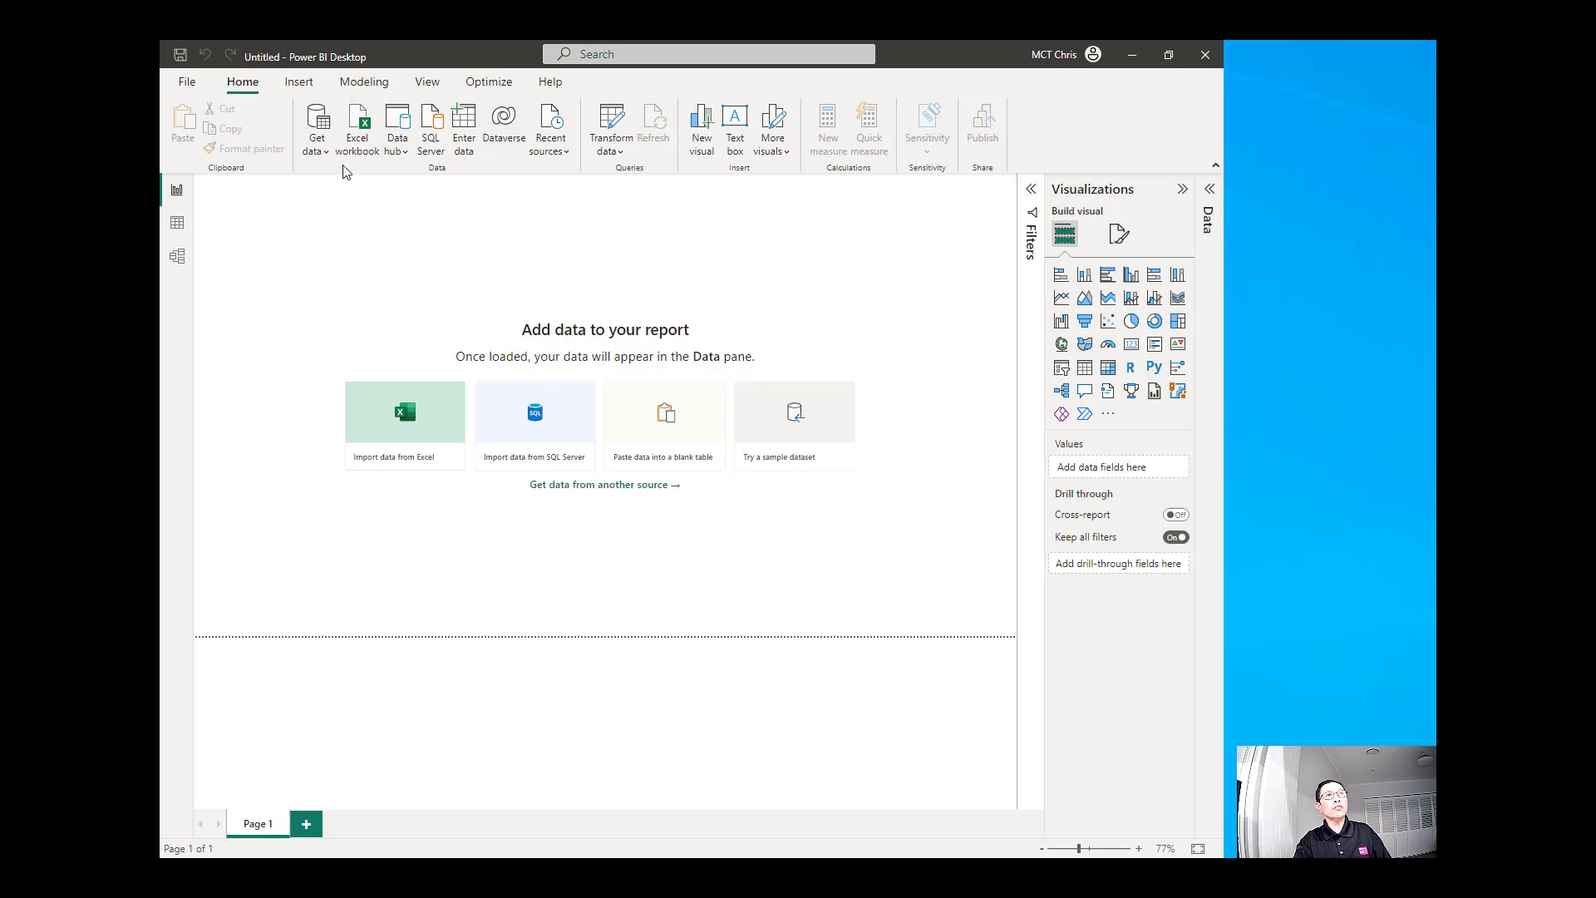
Step: Choose the Folder connector from the full list of data sources
left_click(326, 151)
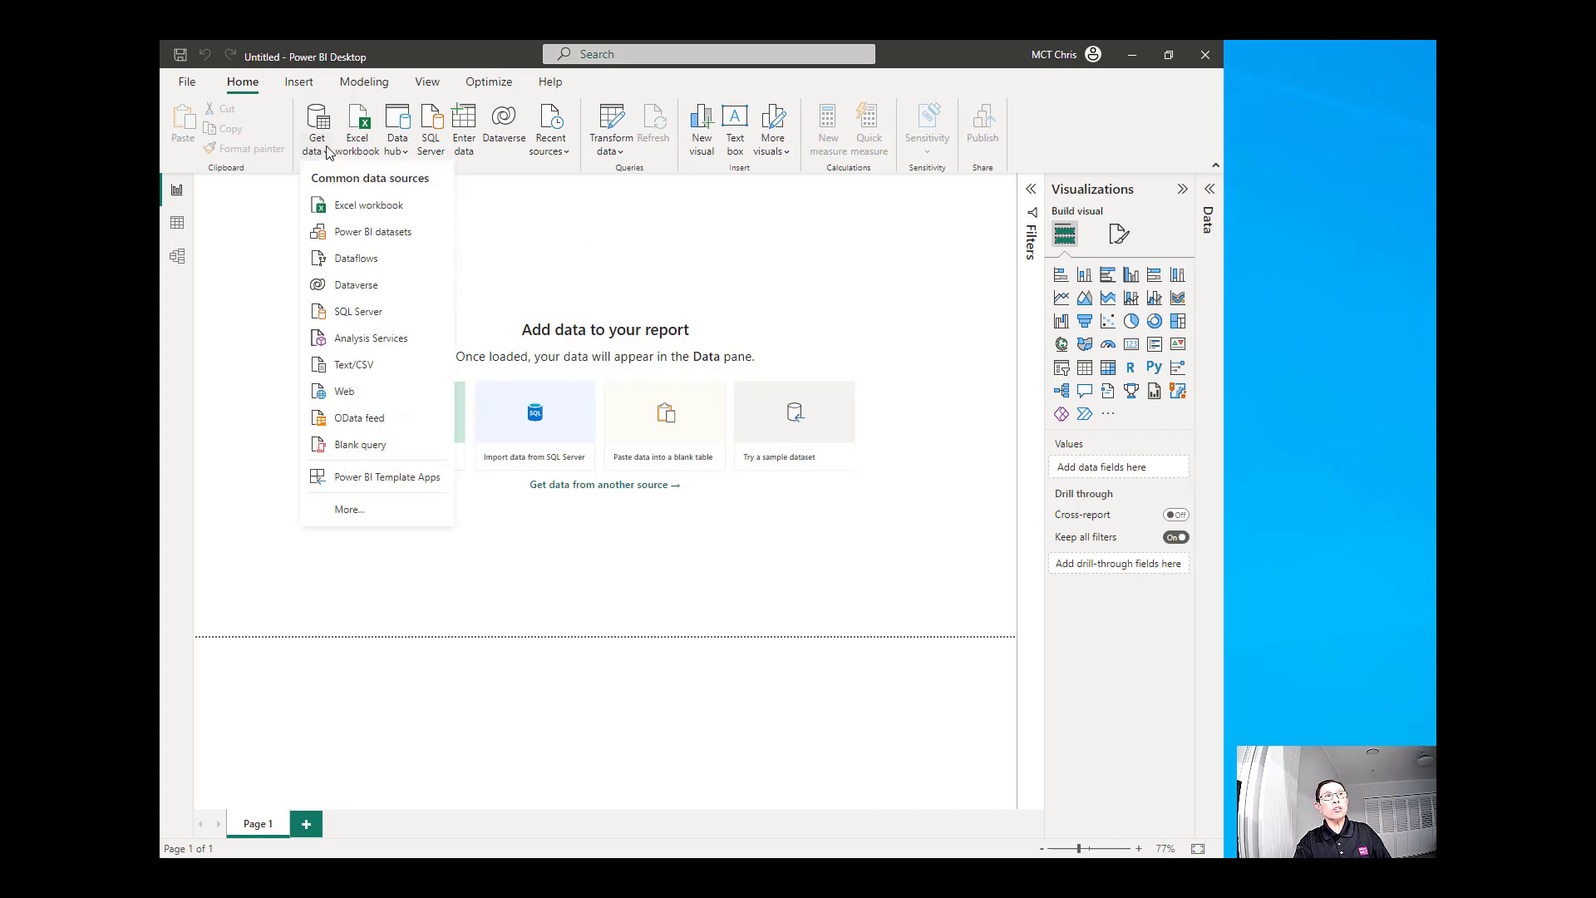
left_click(362, 512)
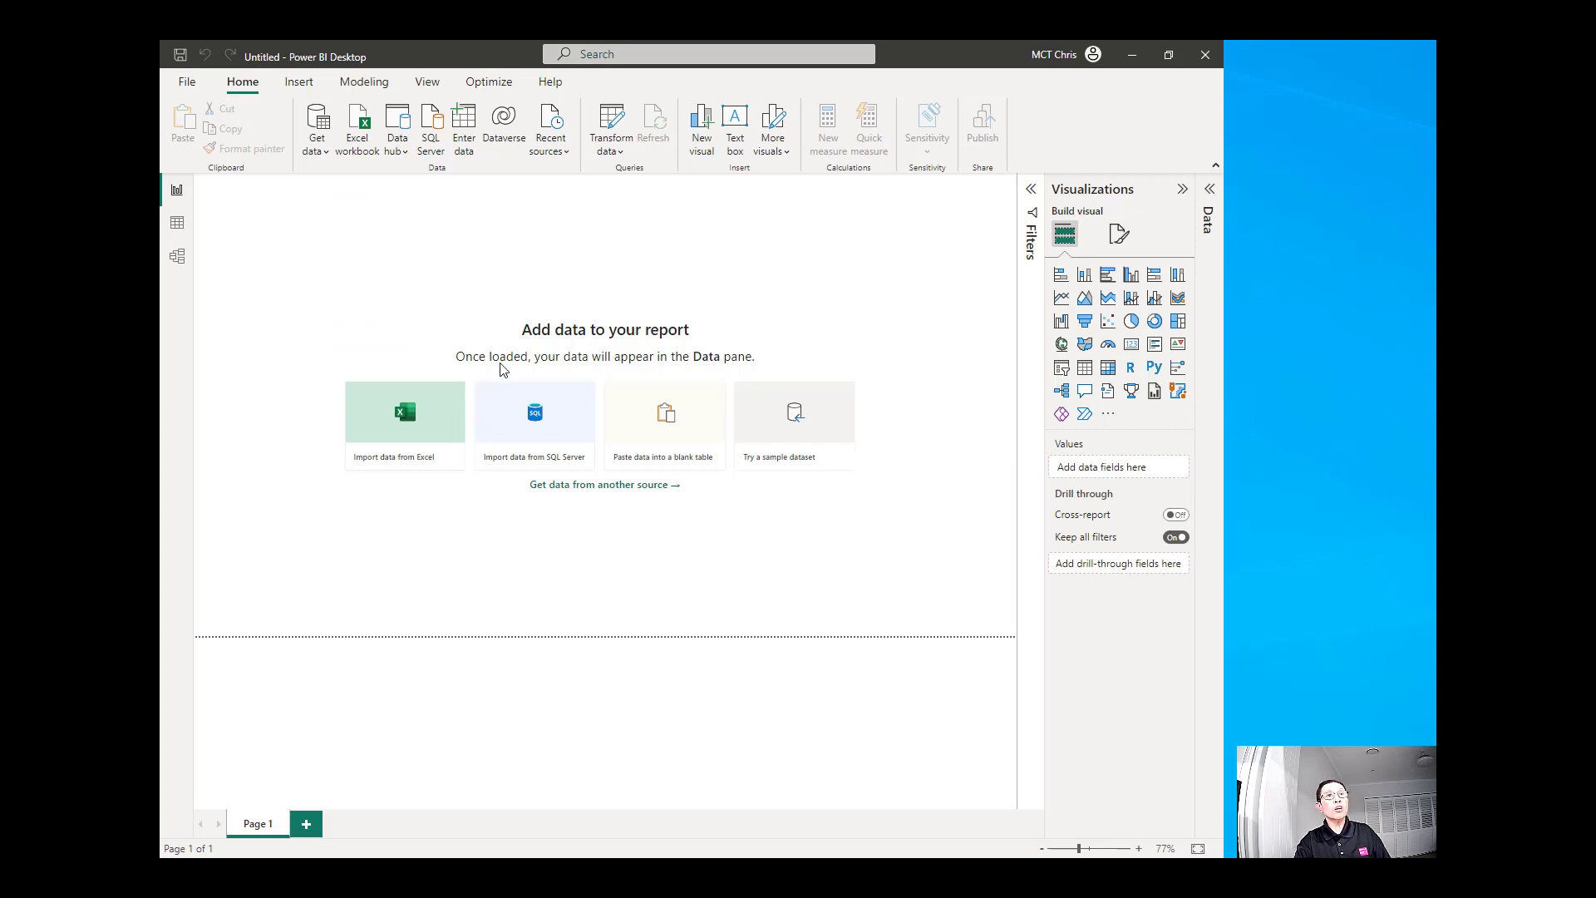
left_click(677, 373)
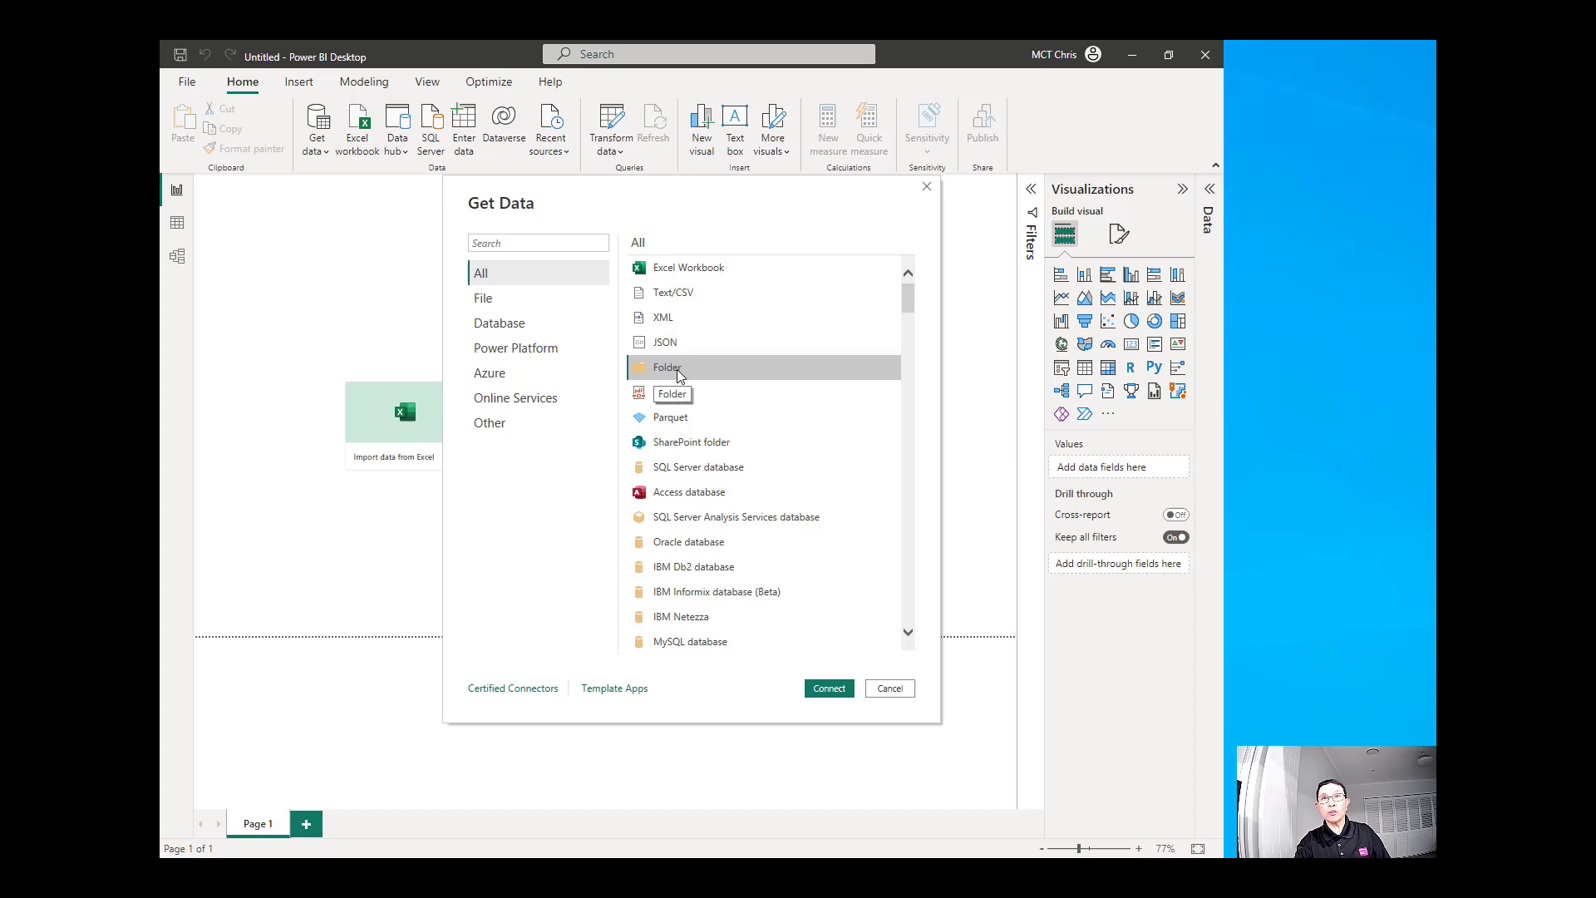
left_click(830, 691)
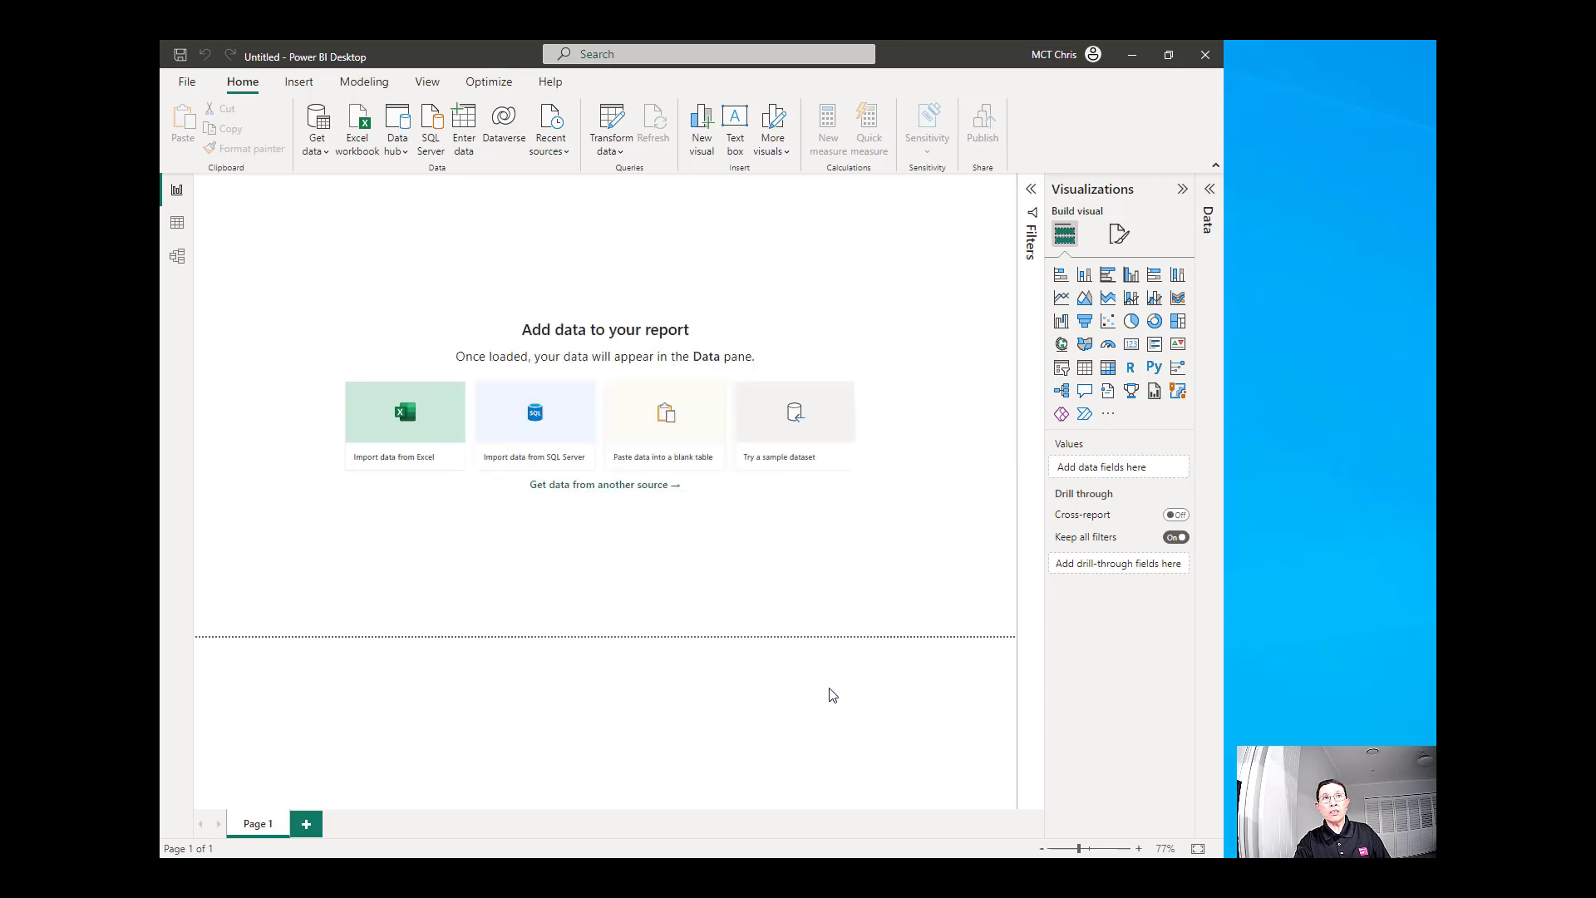
Step: Set the folder path to E:\Demo\Sales by browsing Files (E:) > Demo > Sales
left_click(835, 438)
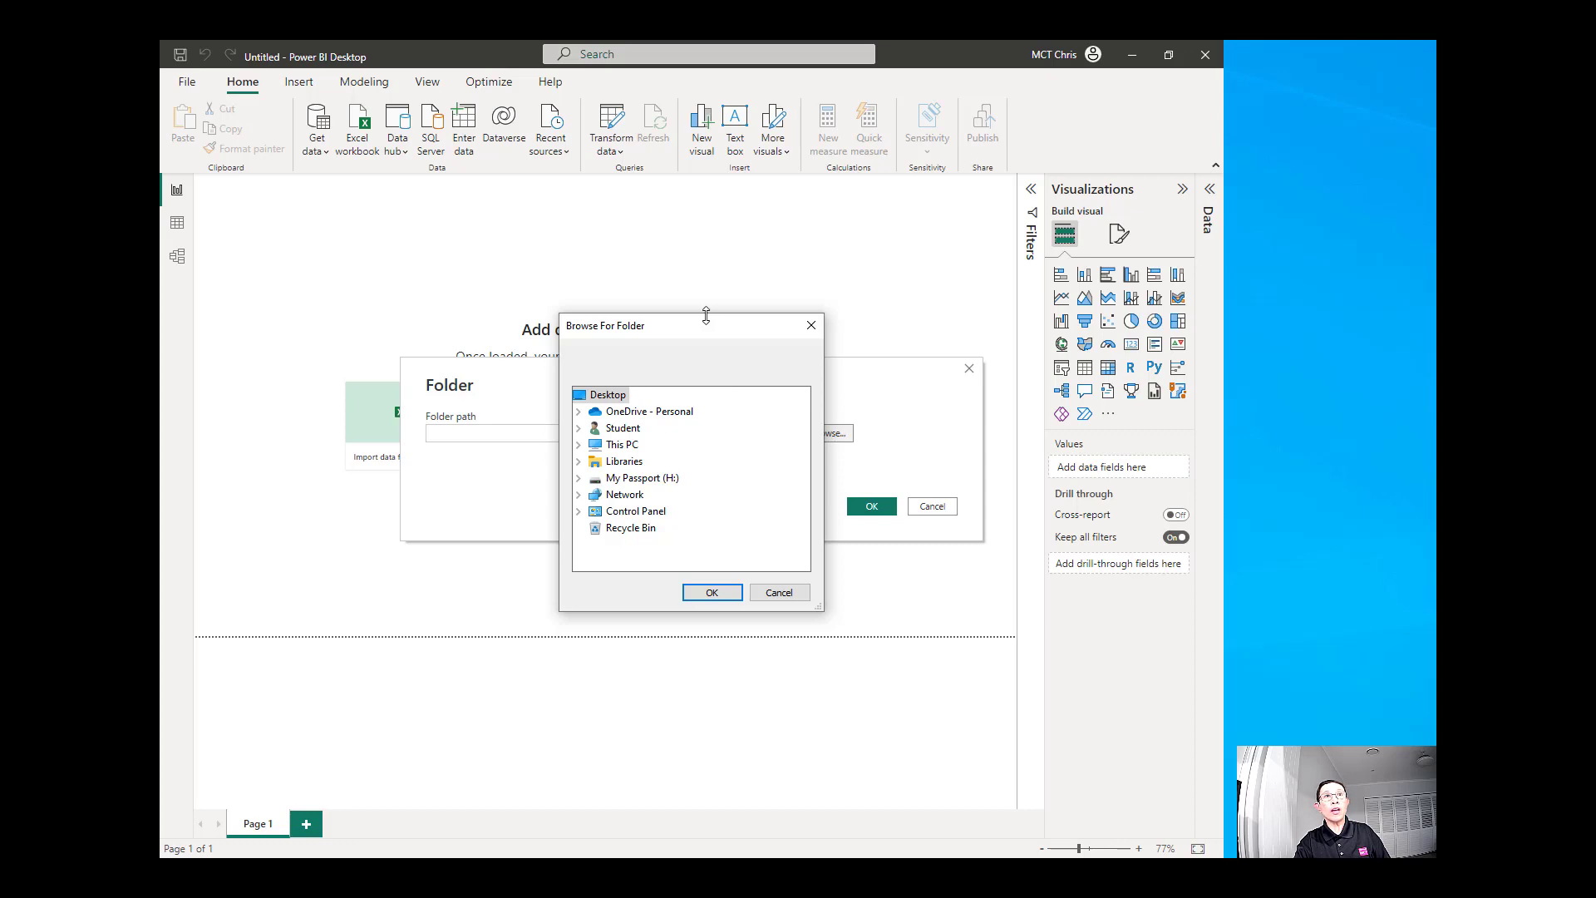
left_click(578, 444)
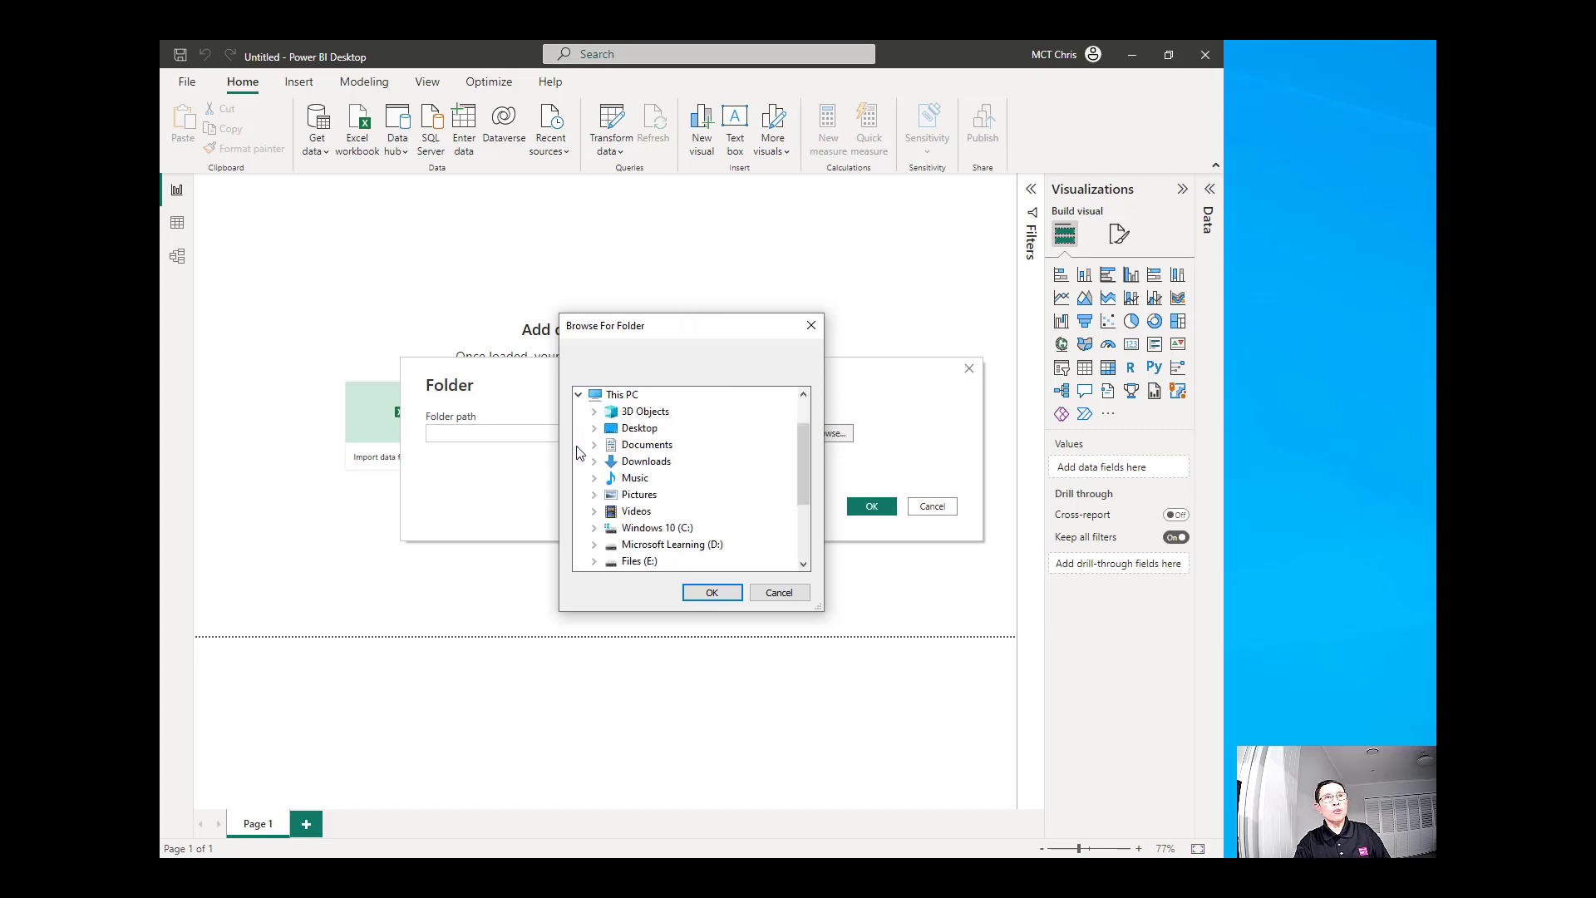
left_click(594, 561)
left_click(610, 544)
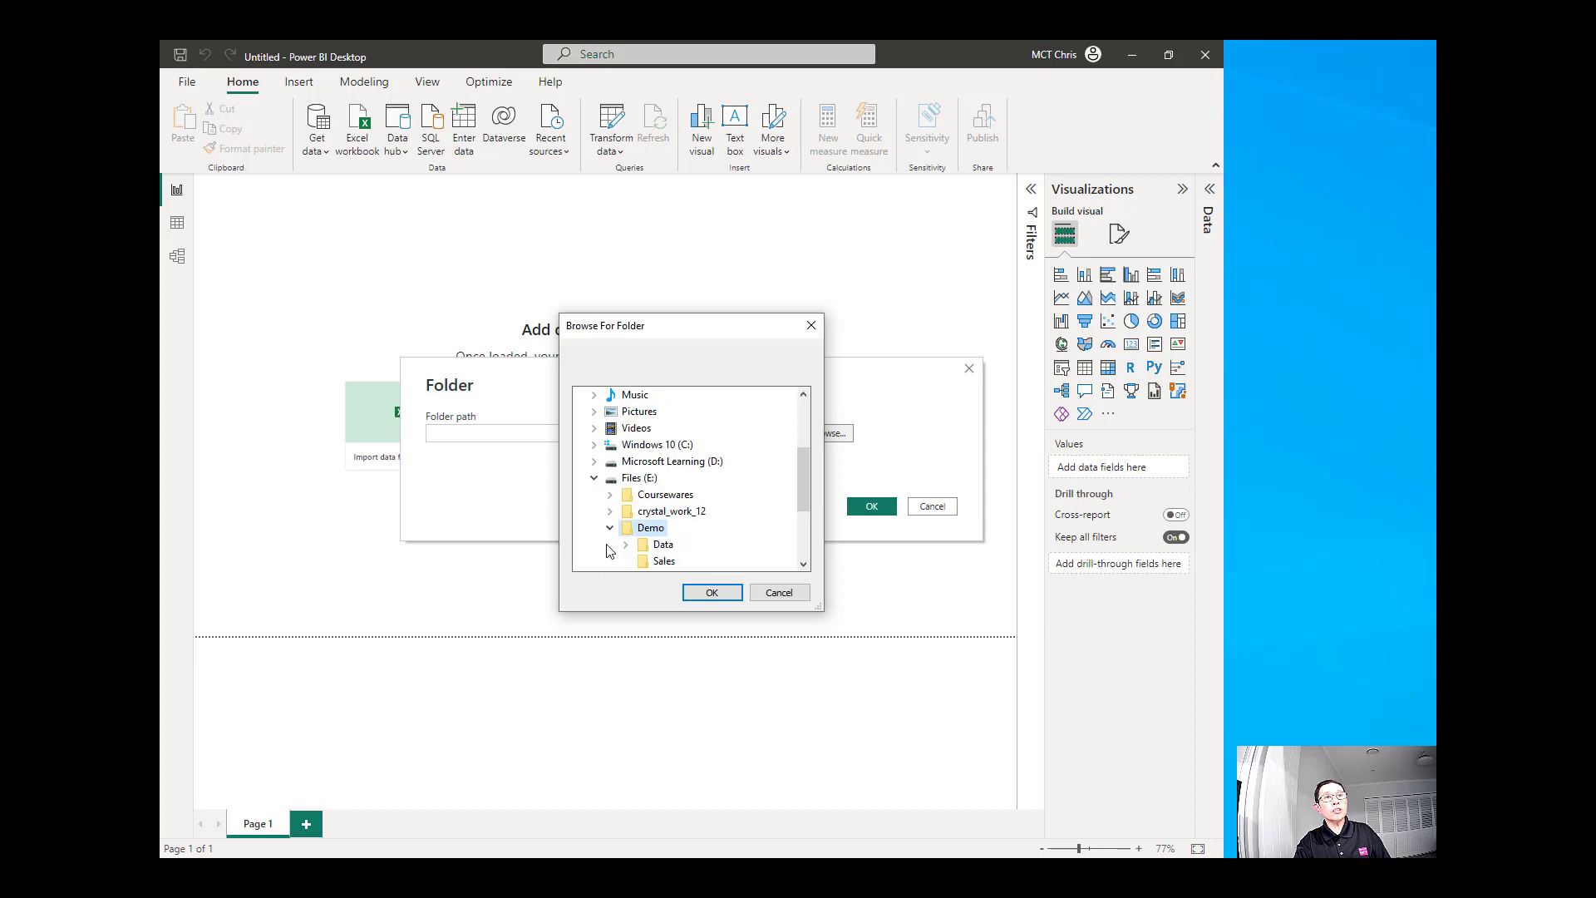
left_click(662, 561)
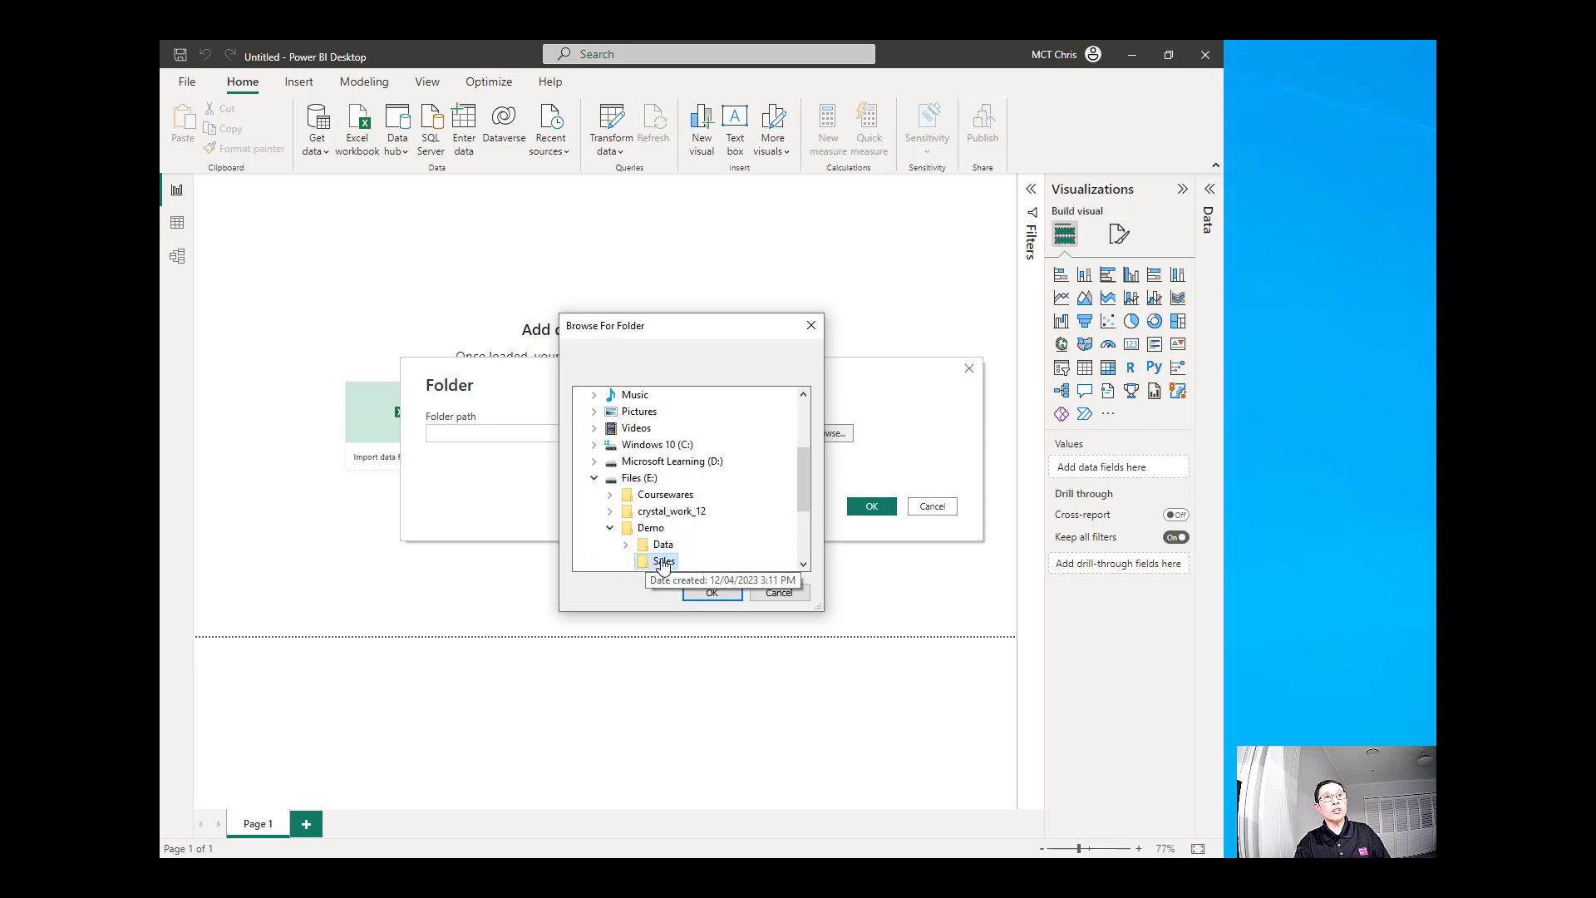
left_click(704, 593)
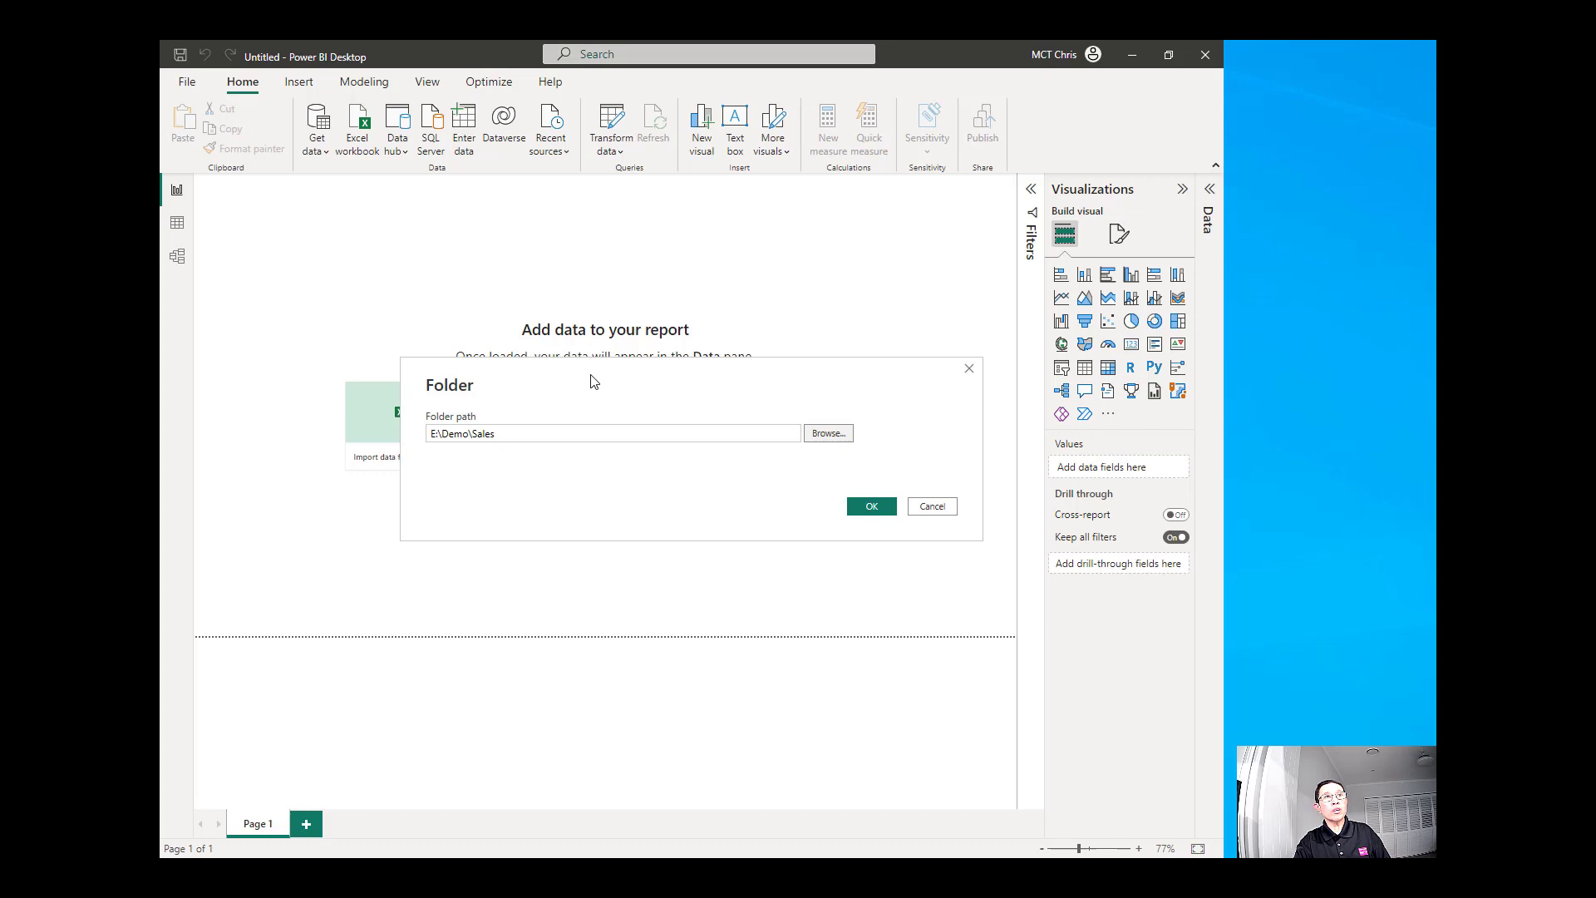
Step: Accept the E:\Demo\Sales folder and load its three workbooks into Power Query Editor
left_click(865, 507)
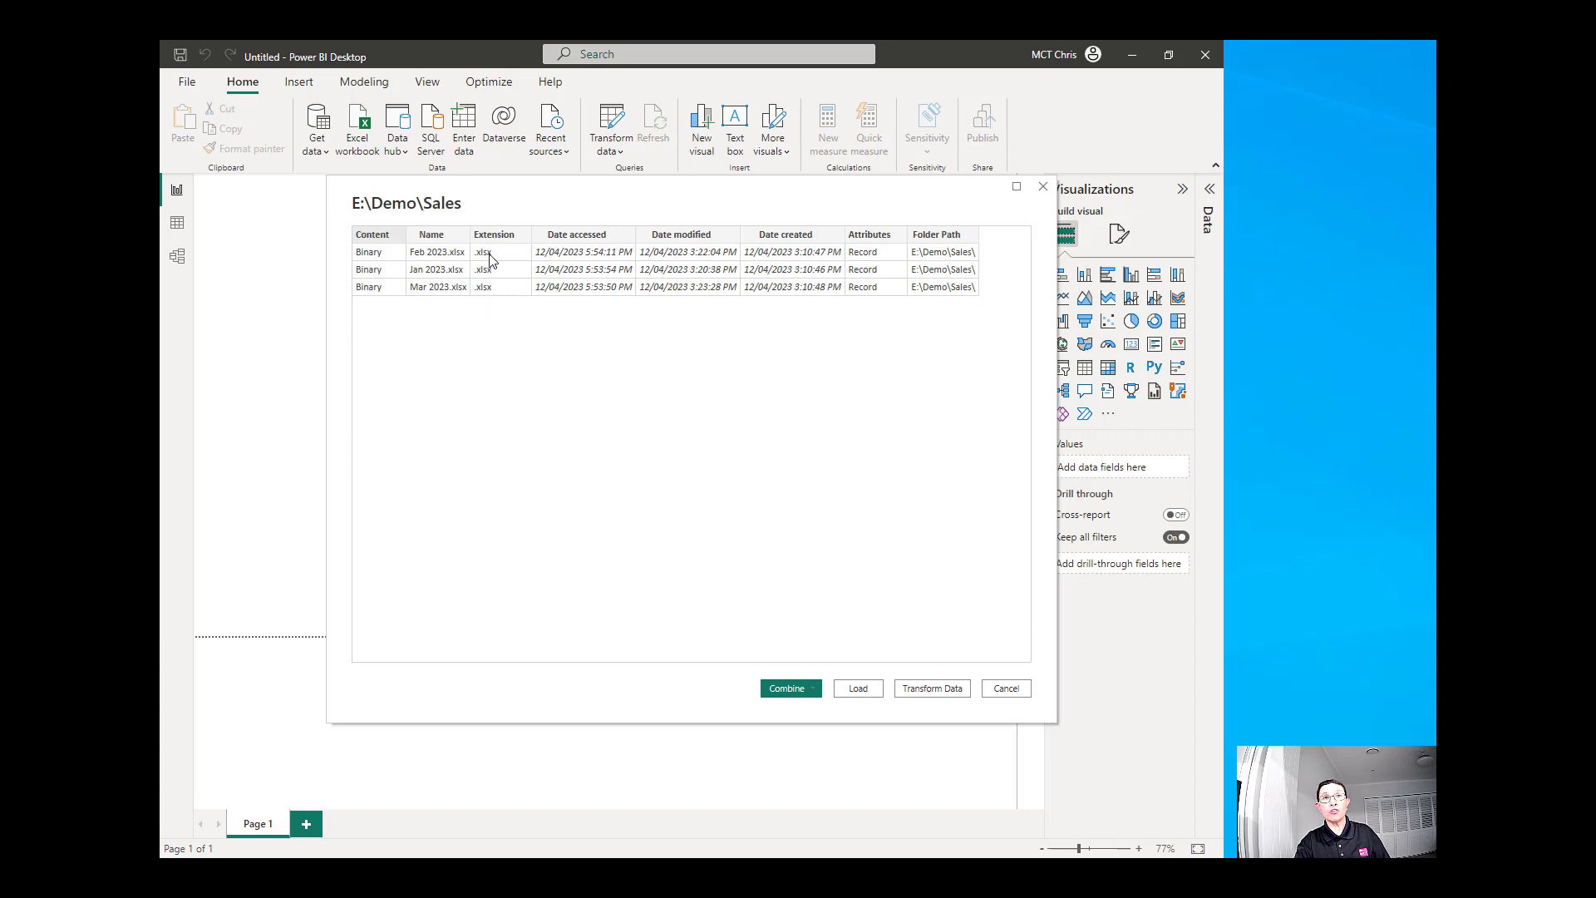
left_click(934, 690)
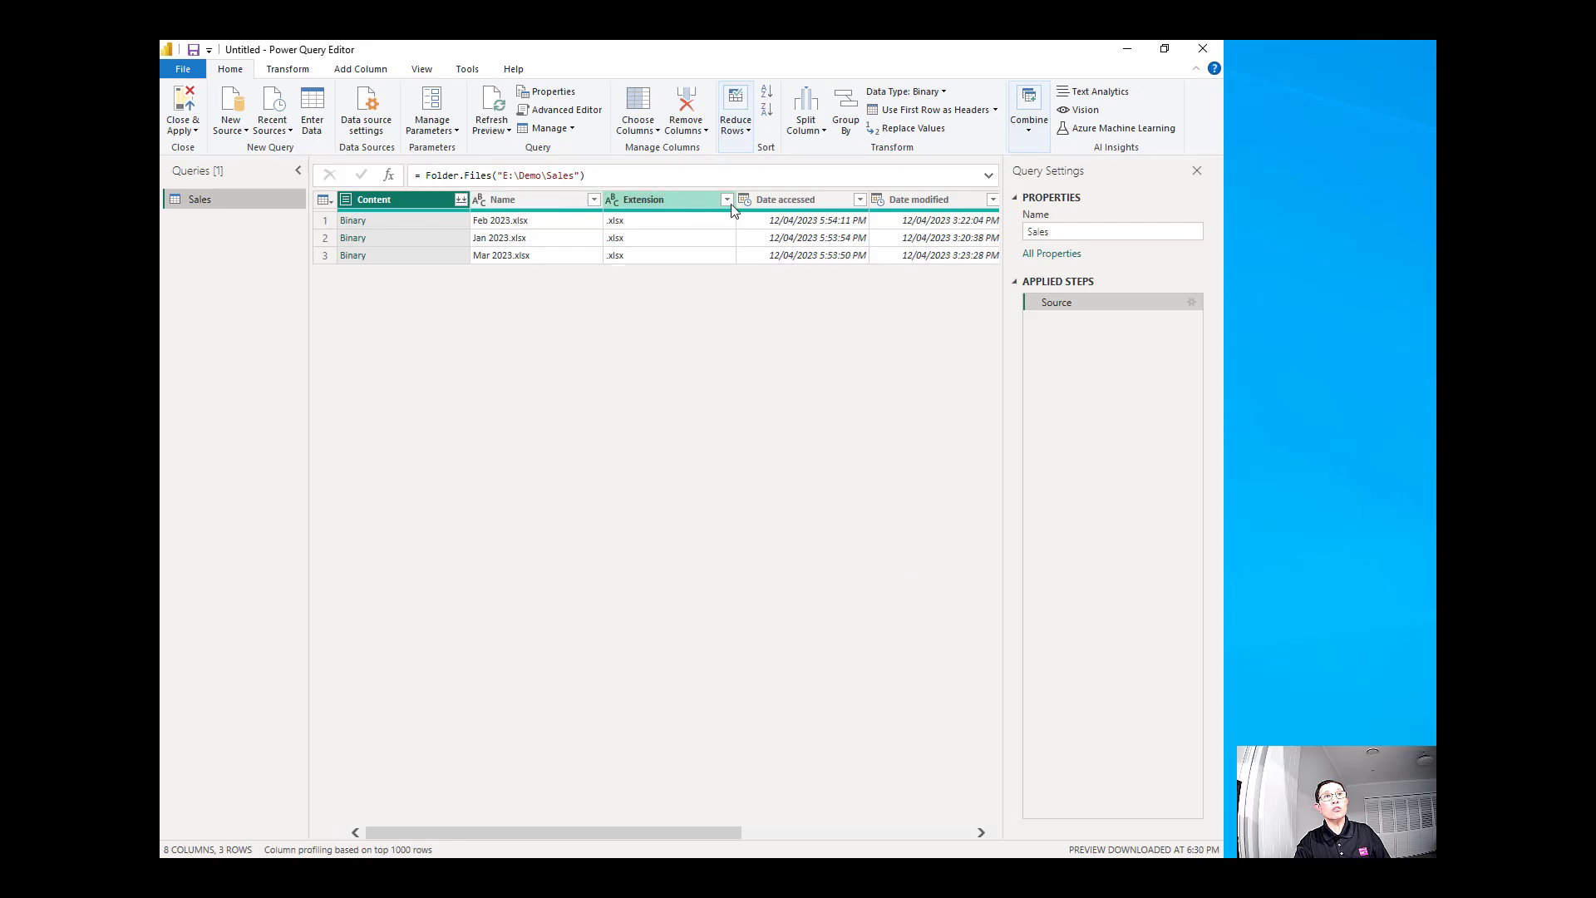
left_click(725, 200)
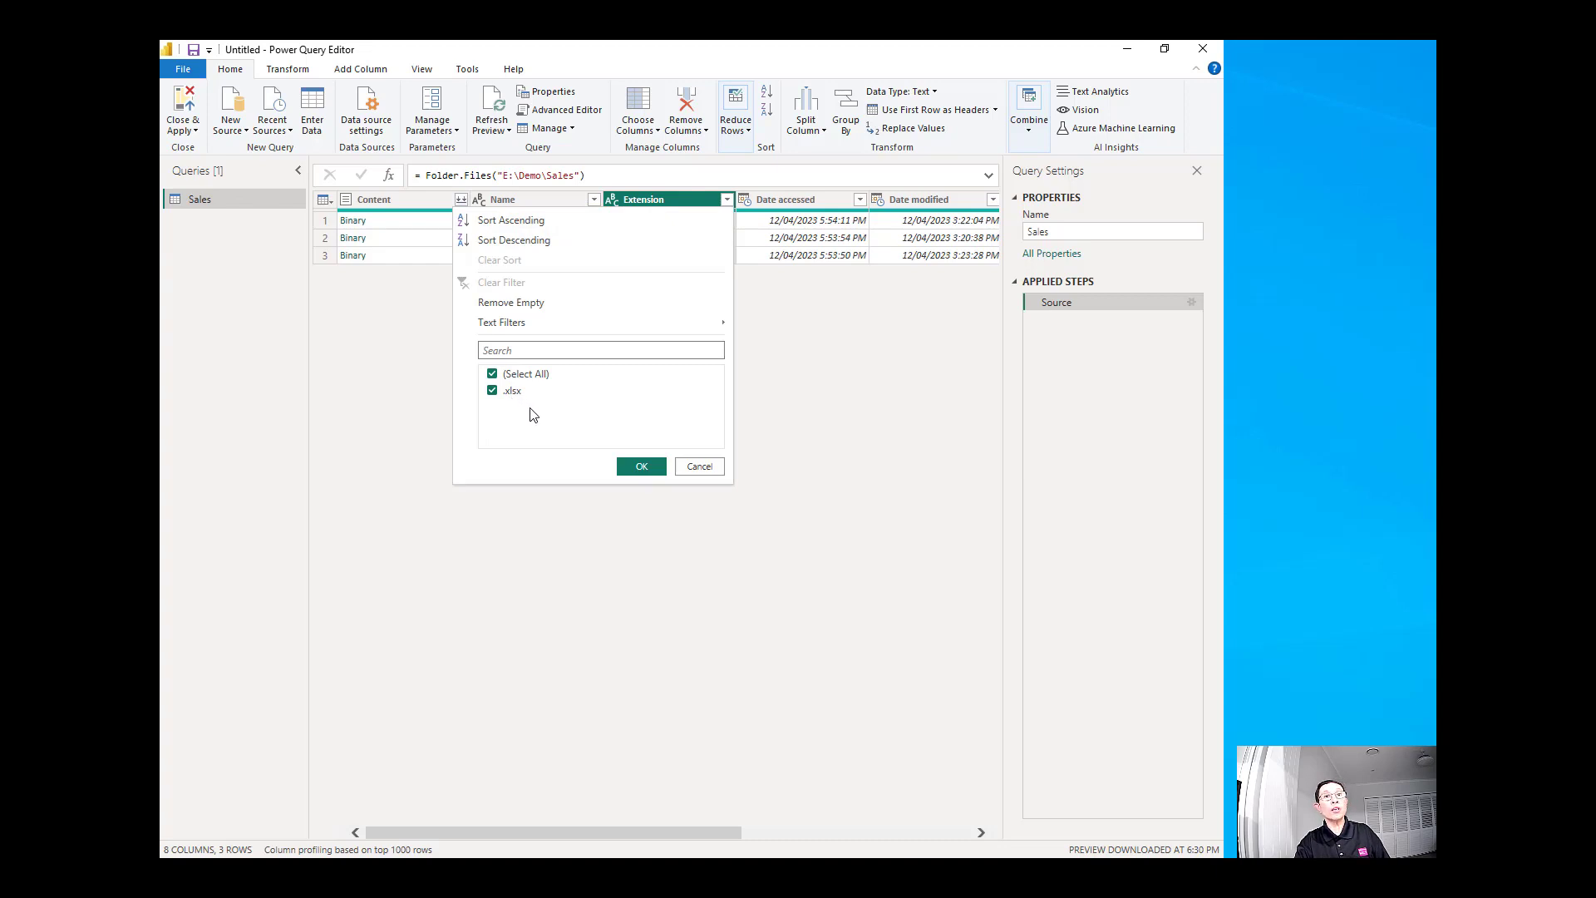
left_click(709, 466)
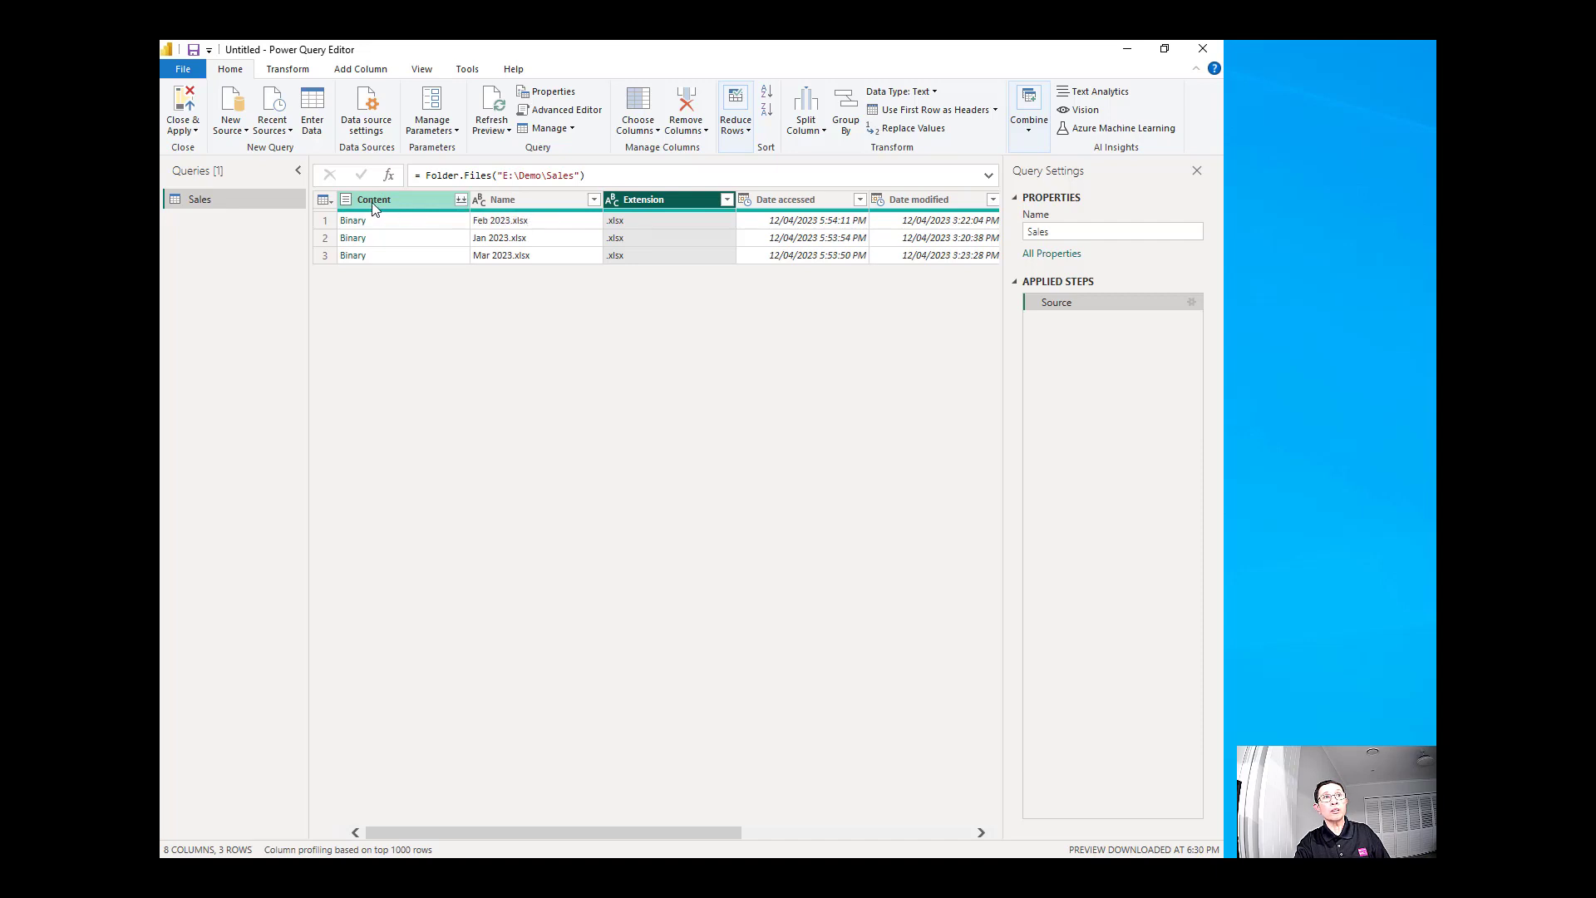
left_click(463, 206)
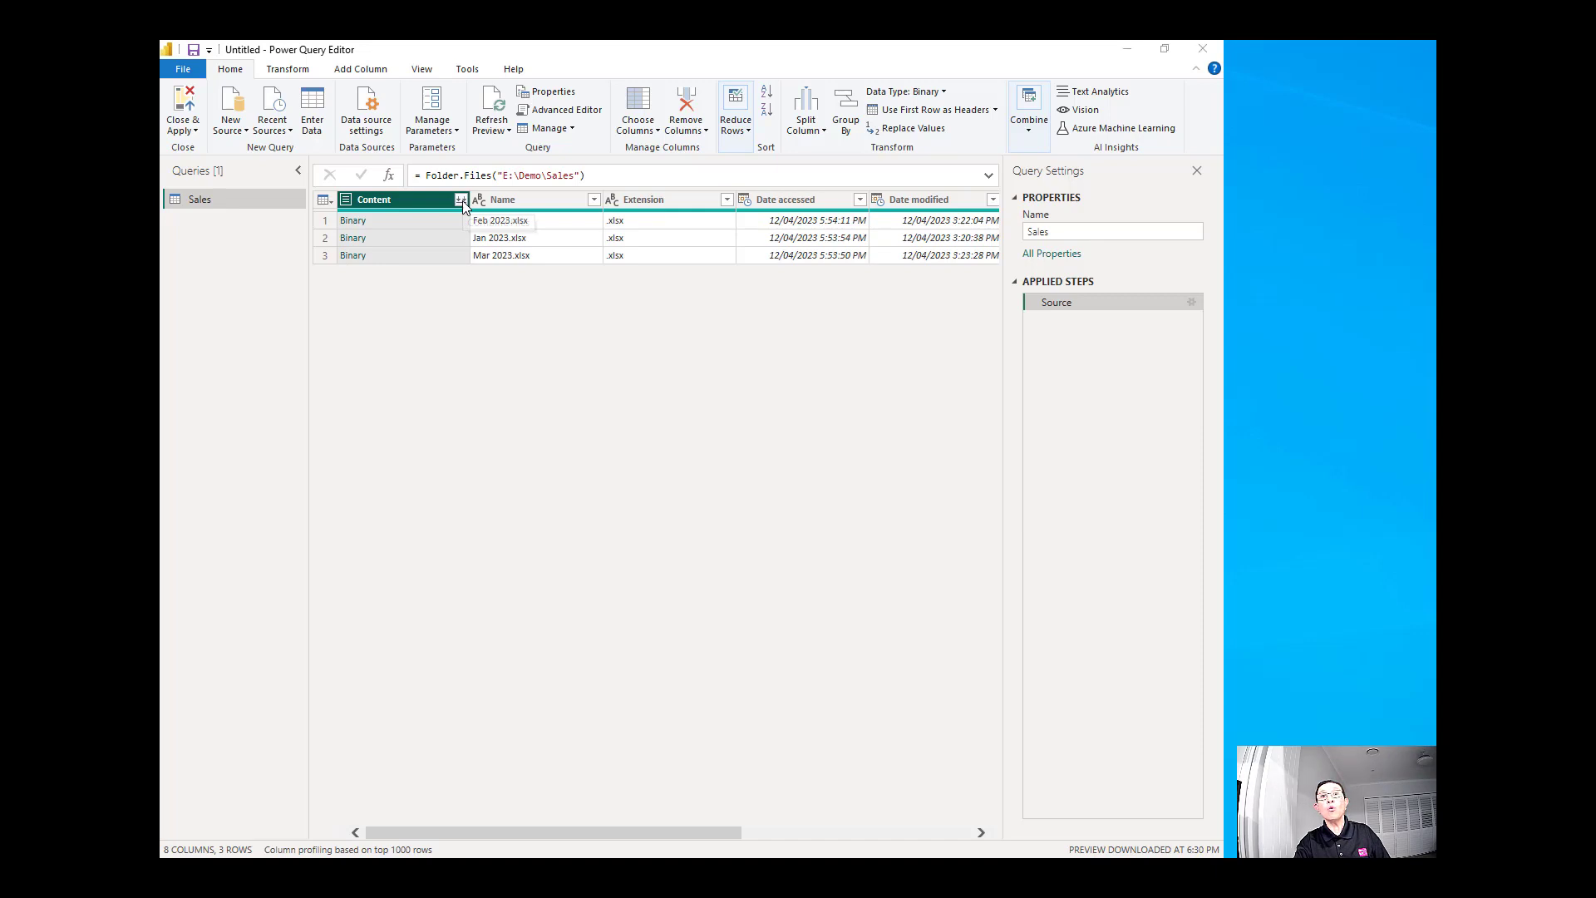
Step: Combine the Content column's files using the SalesOrders sheet from each workbook
left_click(461, 201)
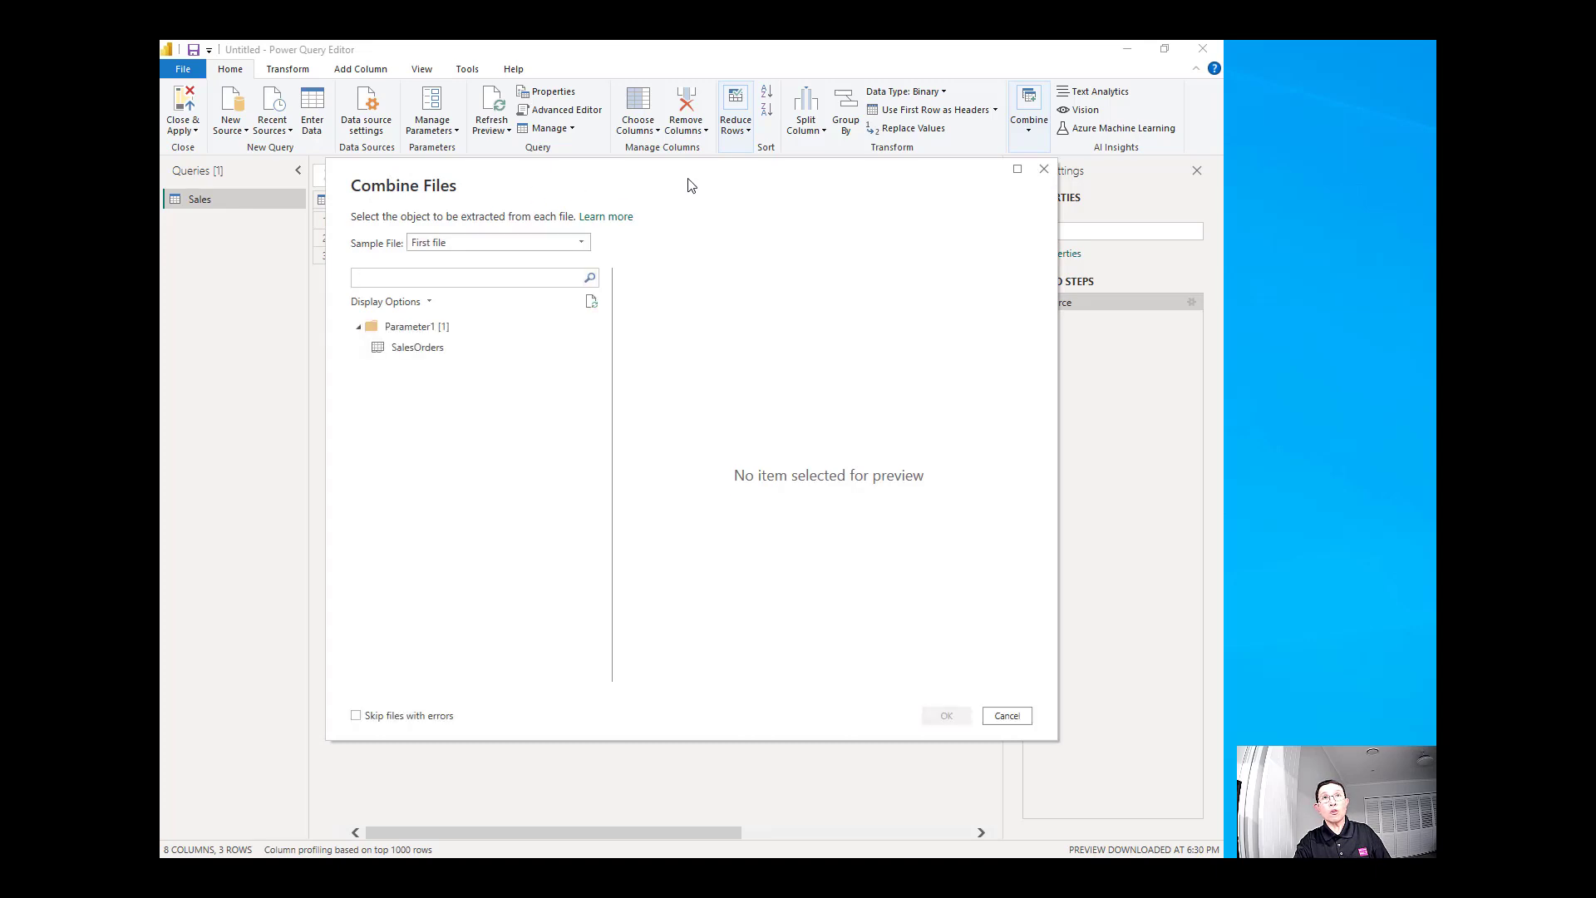
left_click(432, 348)
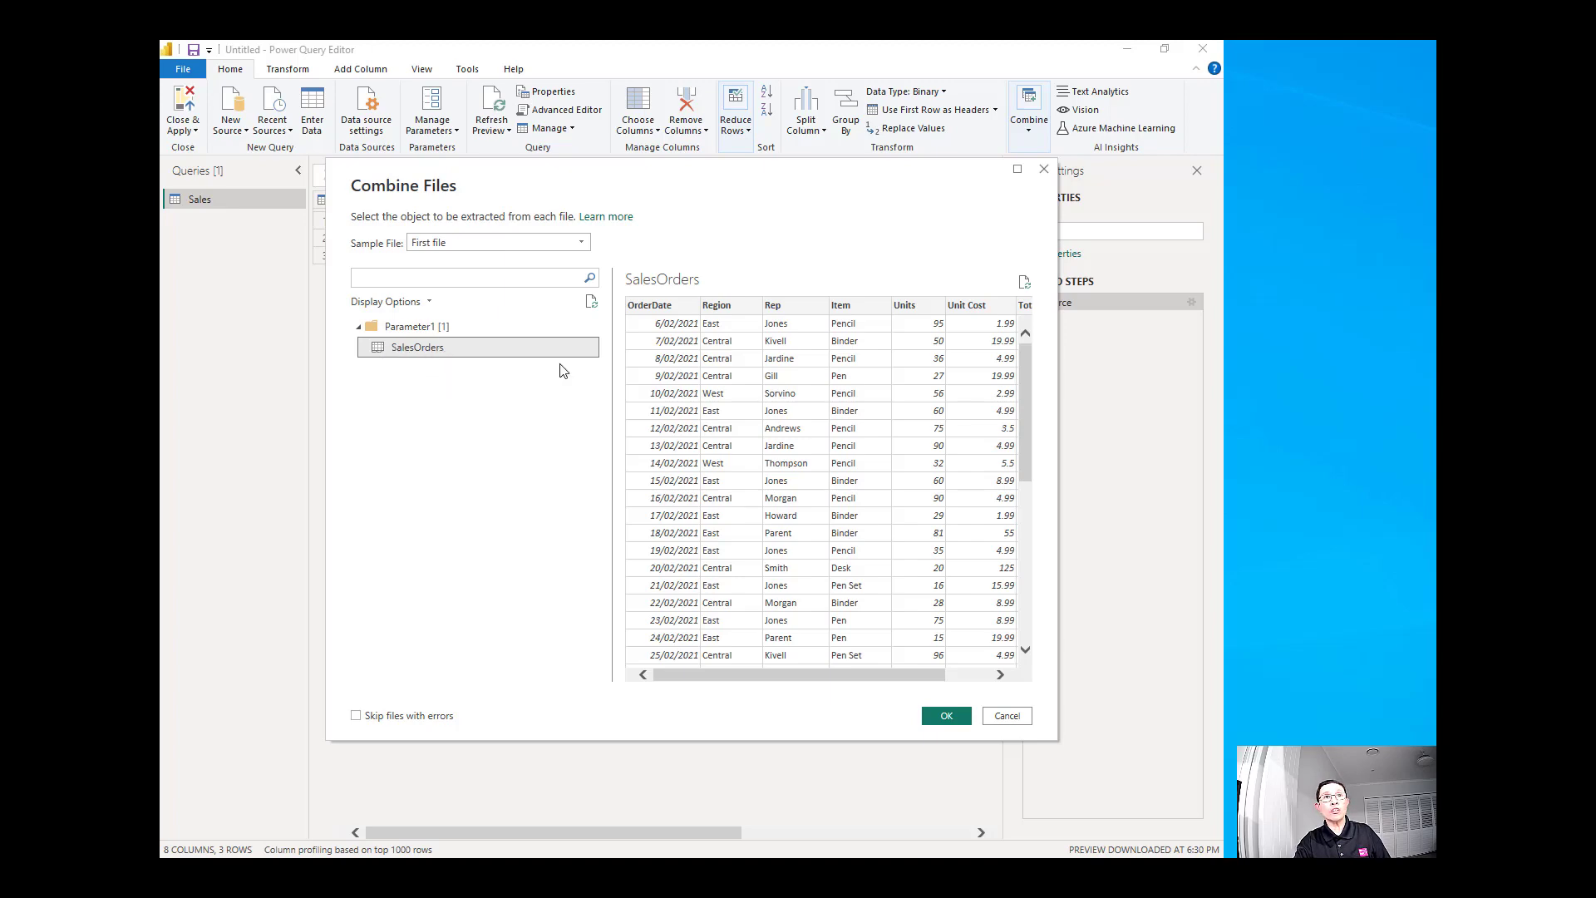
left_click(945, 716)
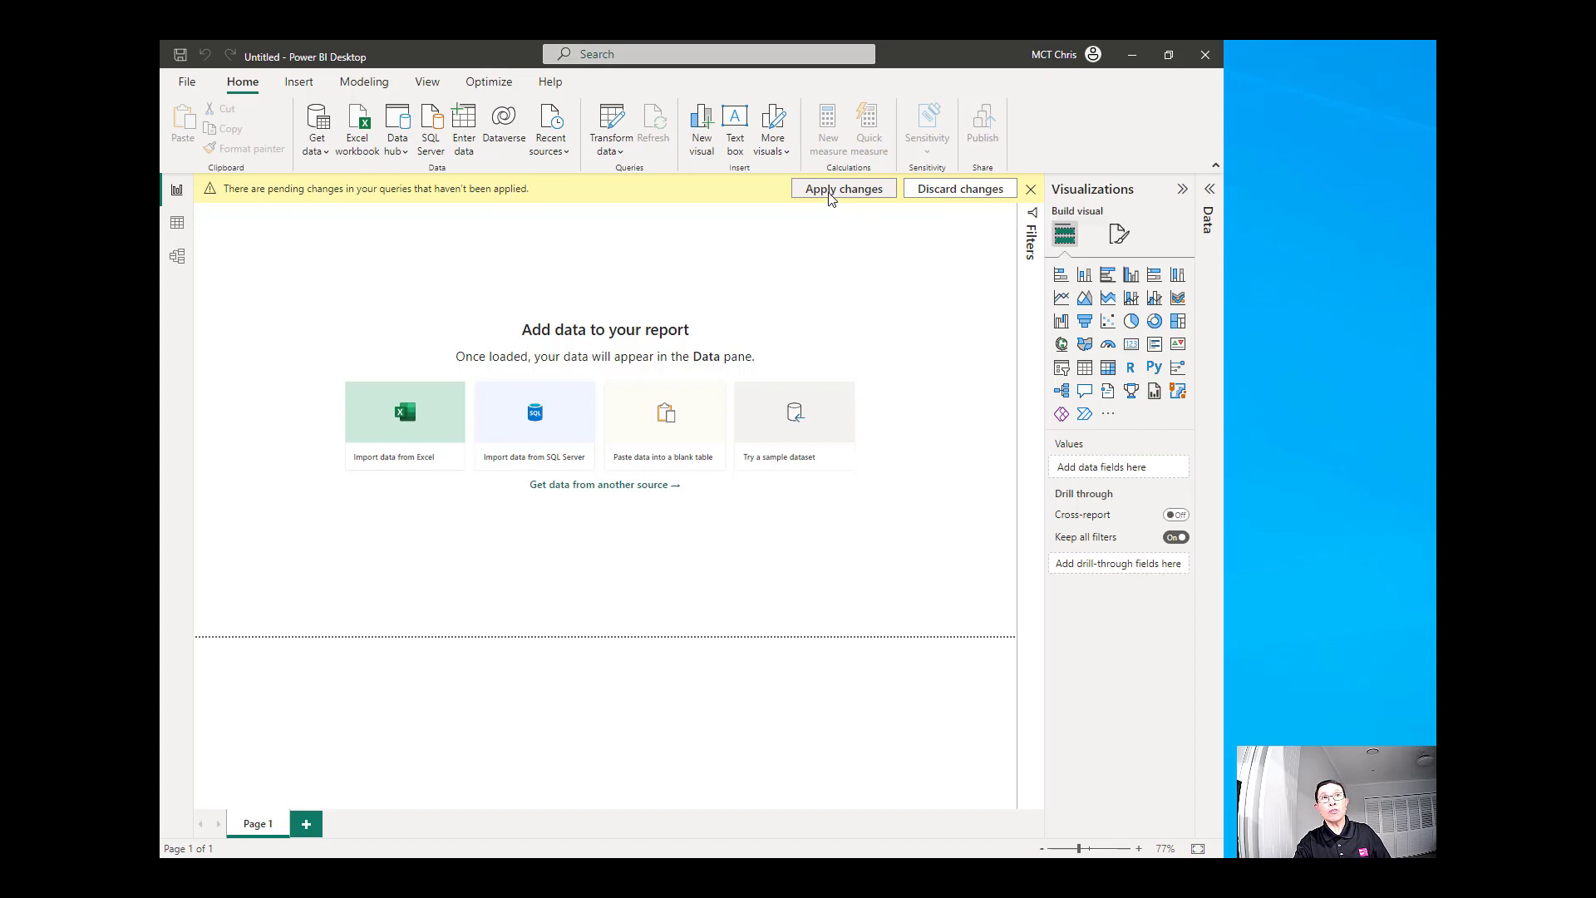
Step: Apply the pending changes to load Sales, then reopen the Sales query for editing
left_click(827, 196)
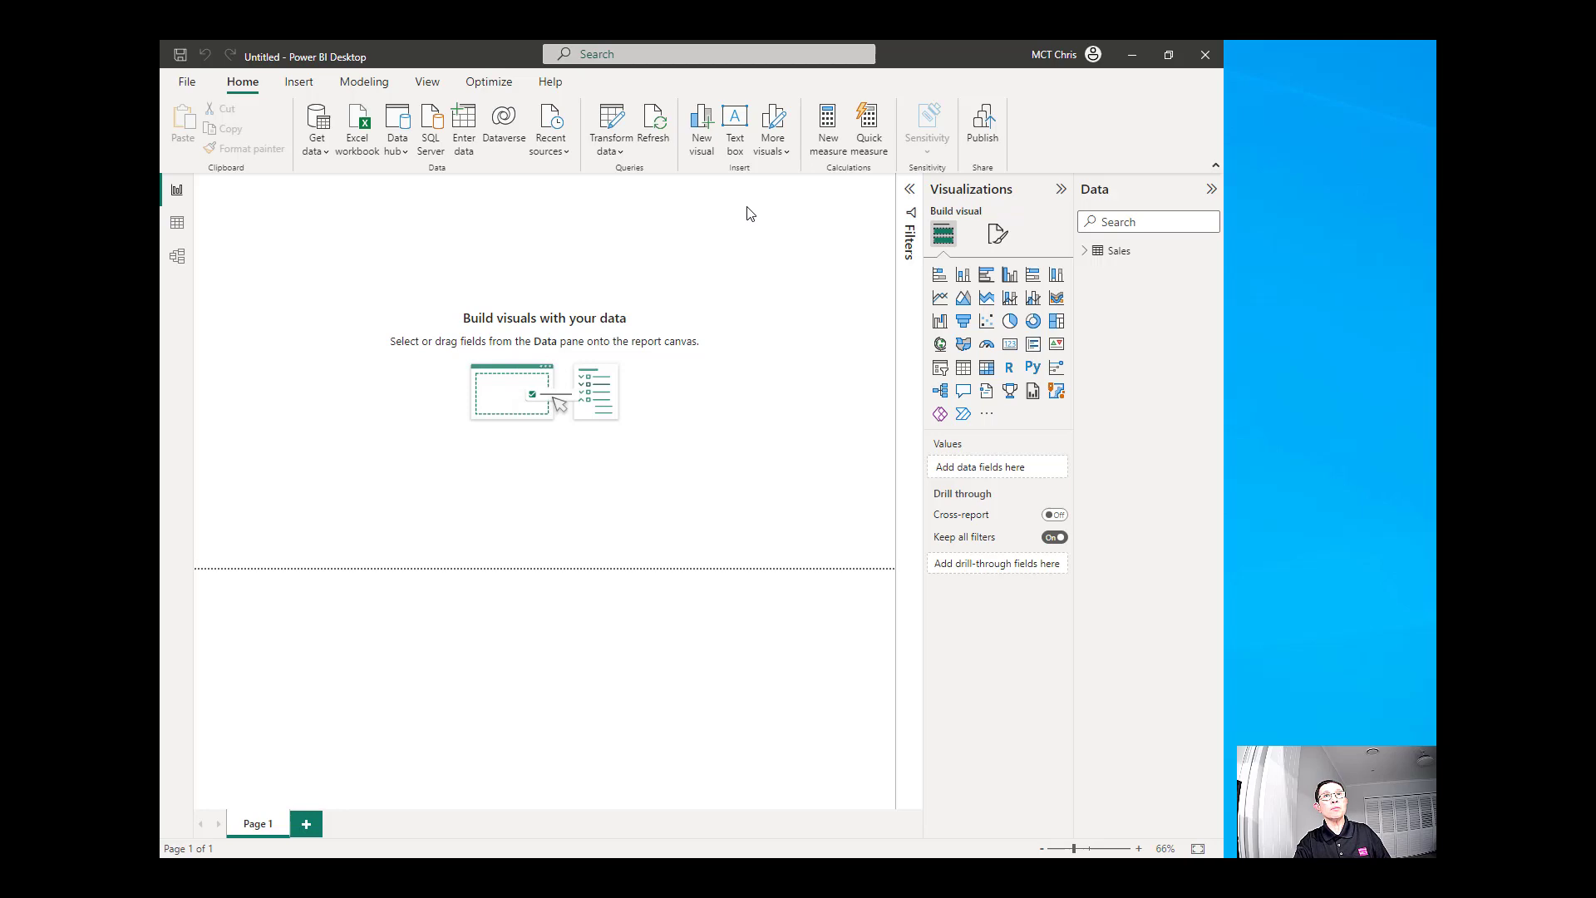
left_click(620, 151)
left_click(631, 180)
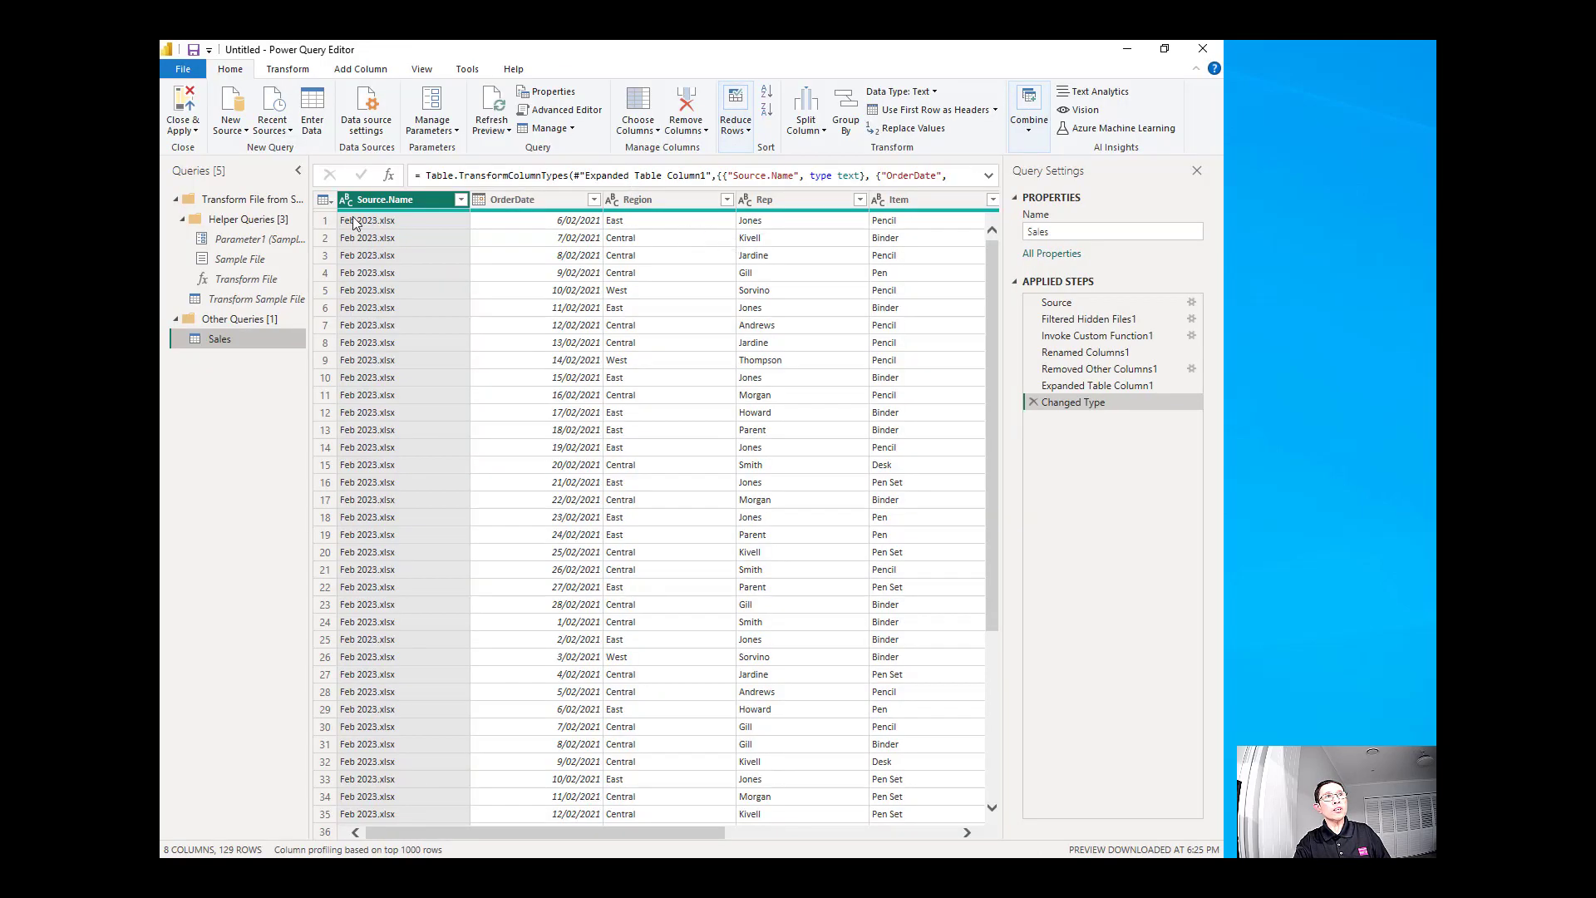
Step: Check the Source.Name filter for the Jan, Feb and Mar 2023 files without filtering
left_click(399, 203)
left_click(461, 199)
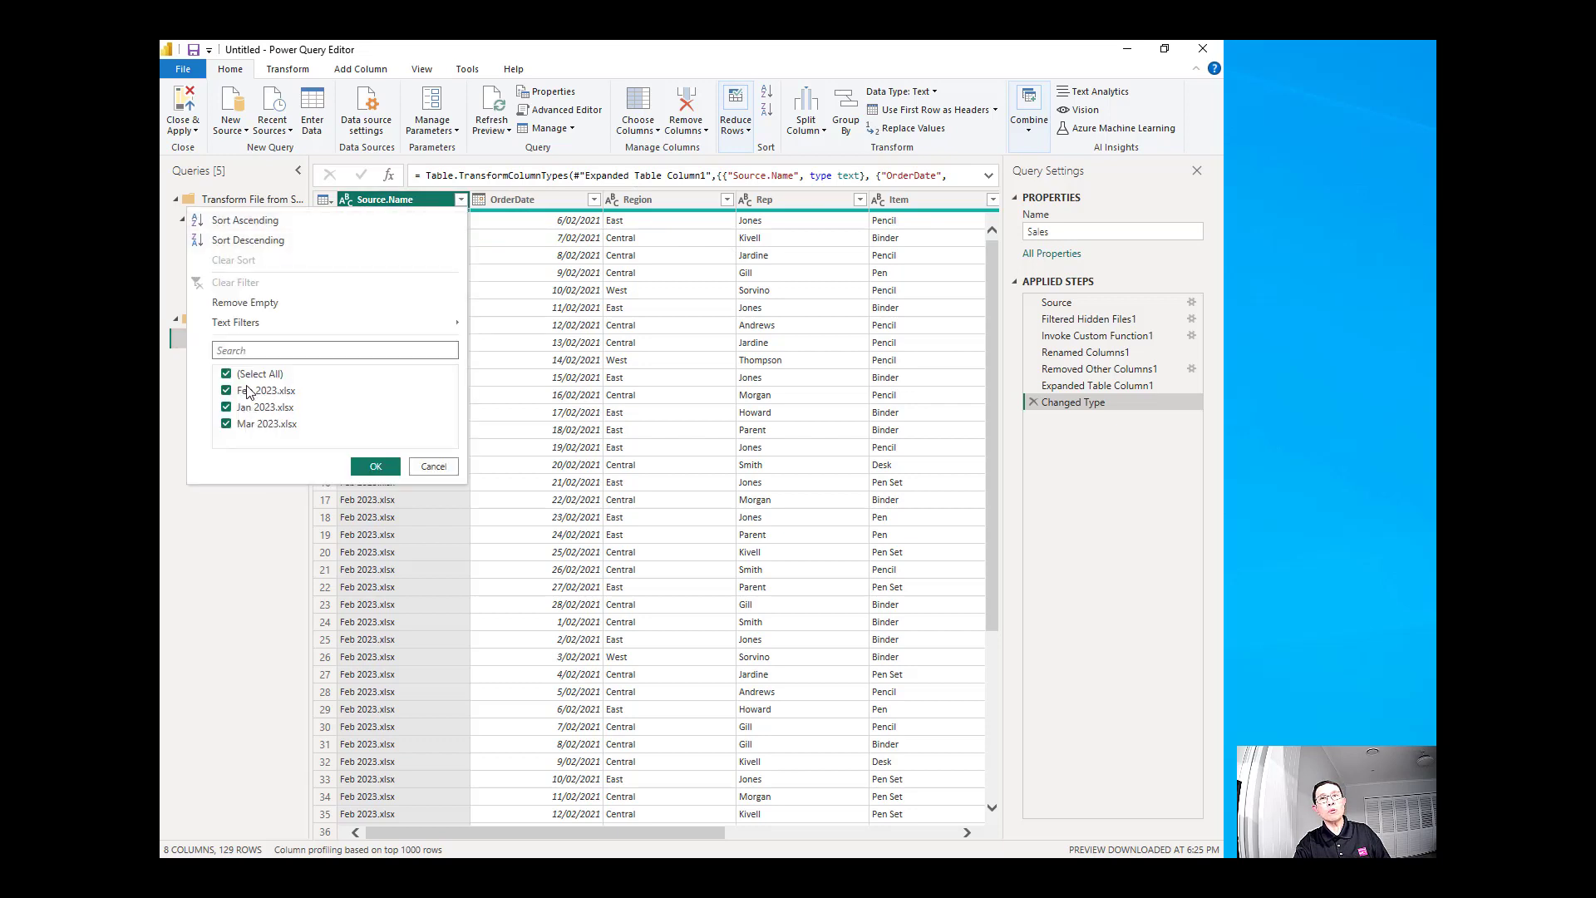
left_click(430, 465)
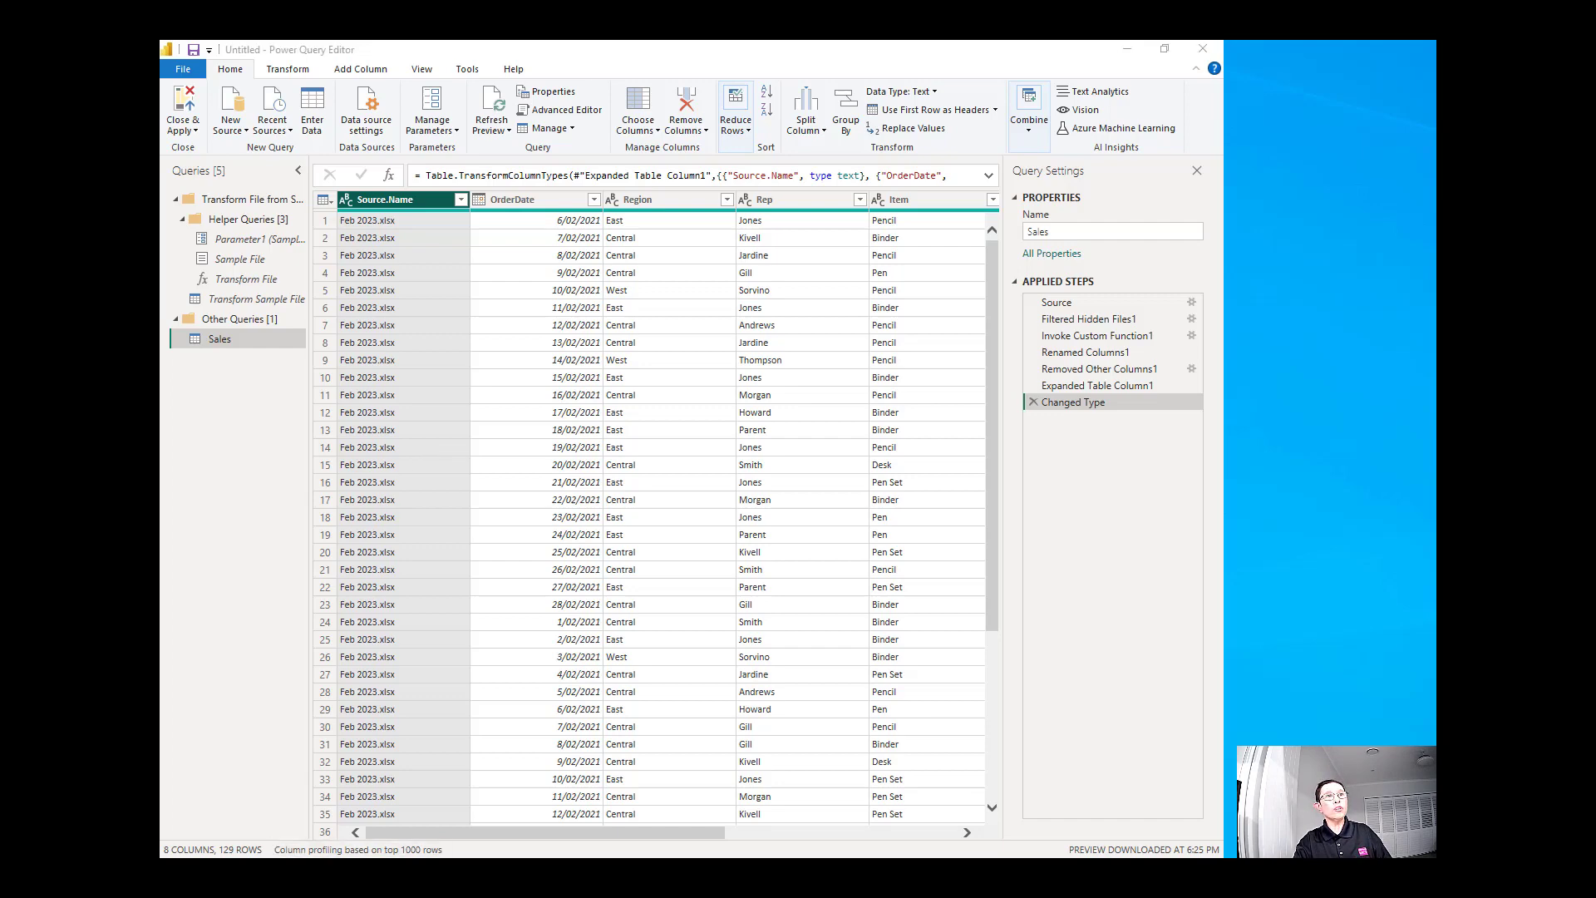
key("alt+Tab")
Step: Copy Apr 2023.xlsx from the Demo folder into the Sales folder
left_click(553, 250)
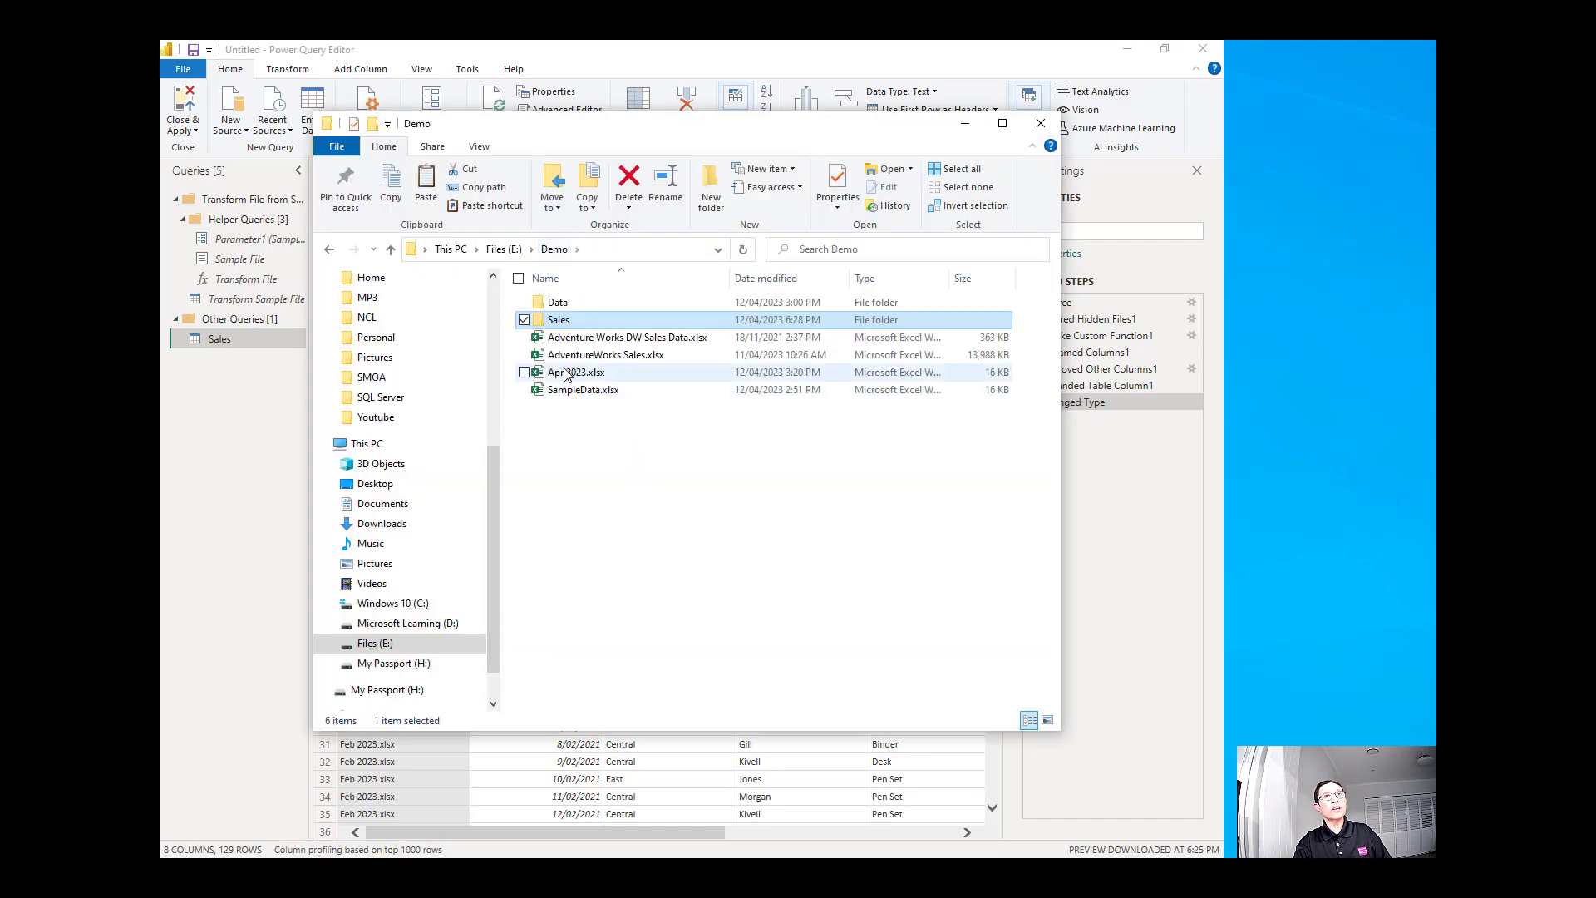
left_click(557, 376)
right_click(557, 375)
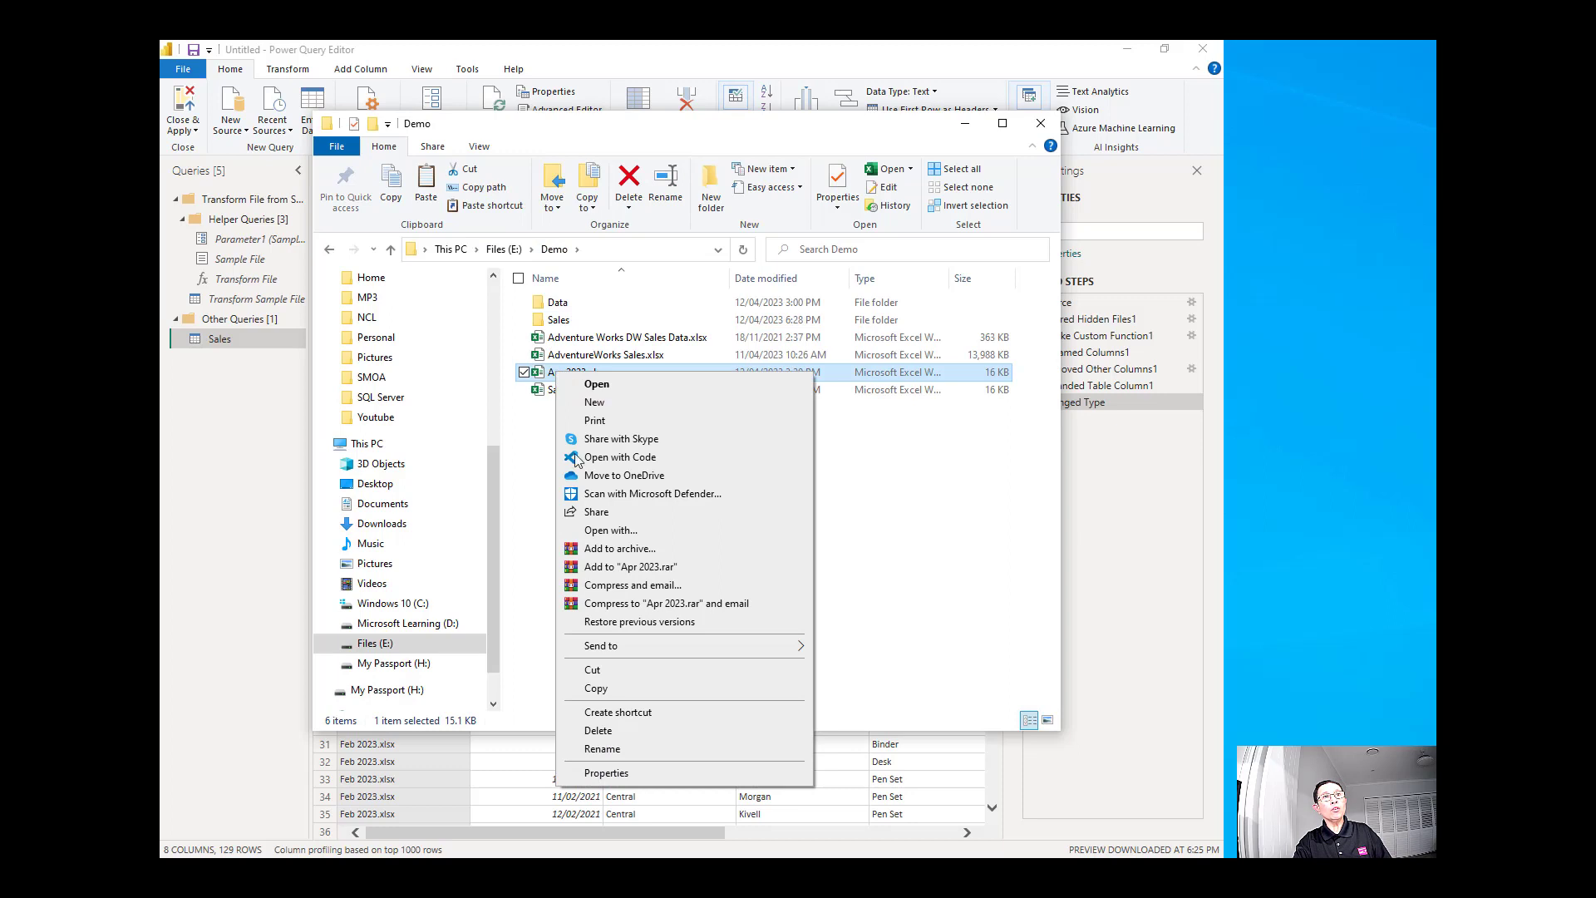
left_click(598, 688)
double_click(555, 322)
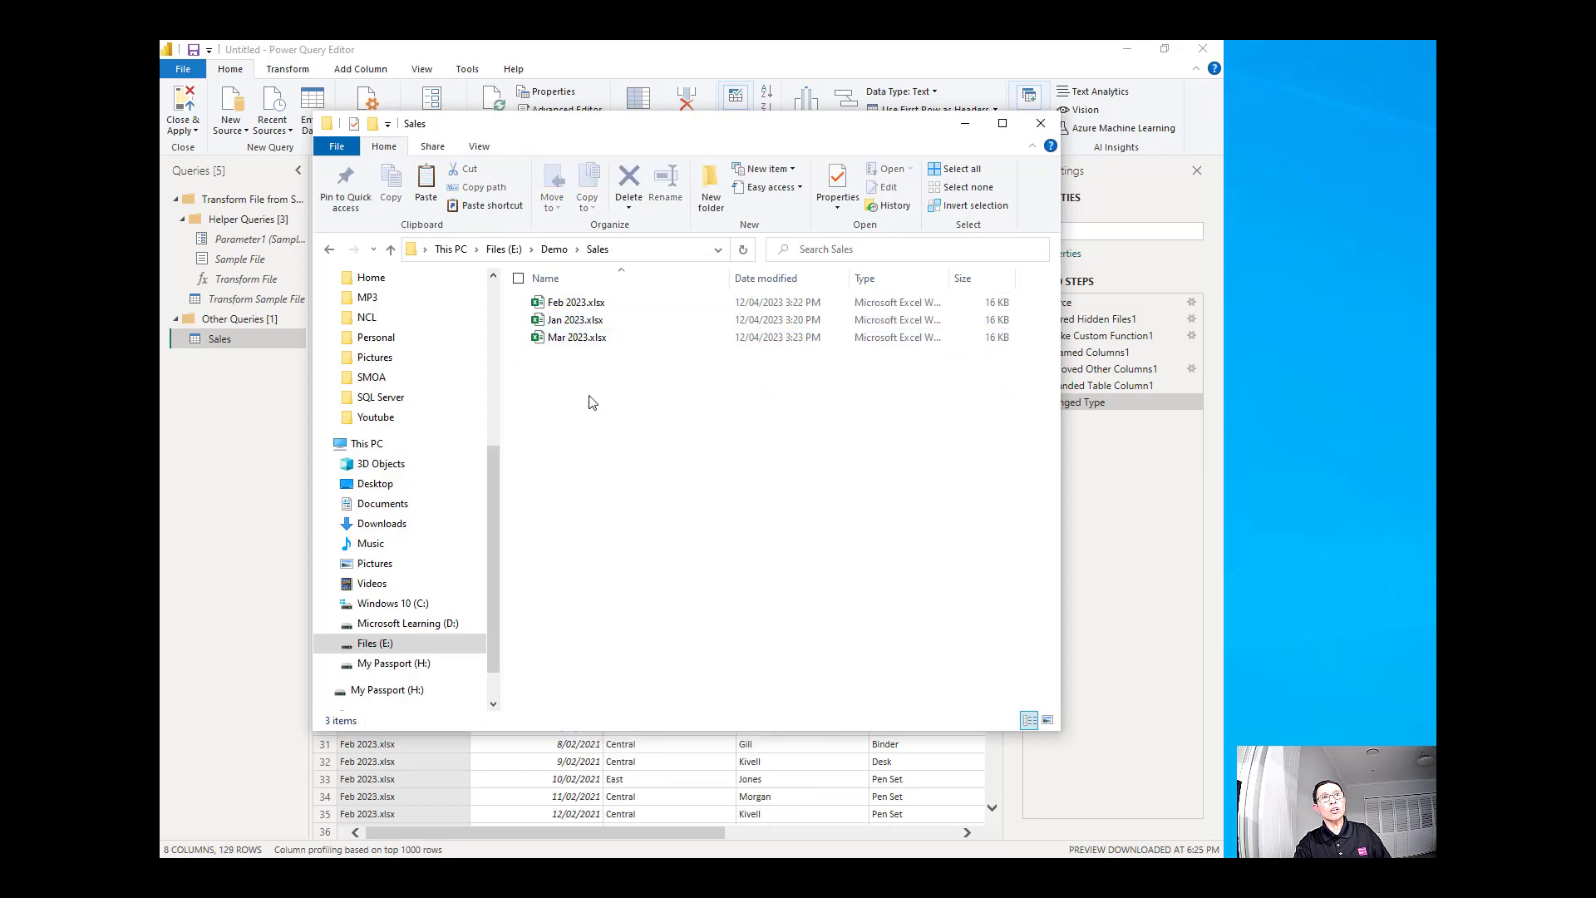
right_click(583, 380)
left_click(623, 495)
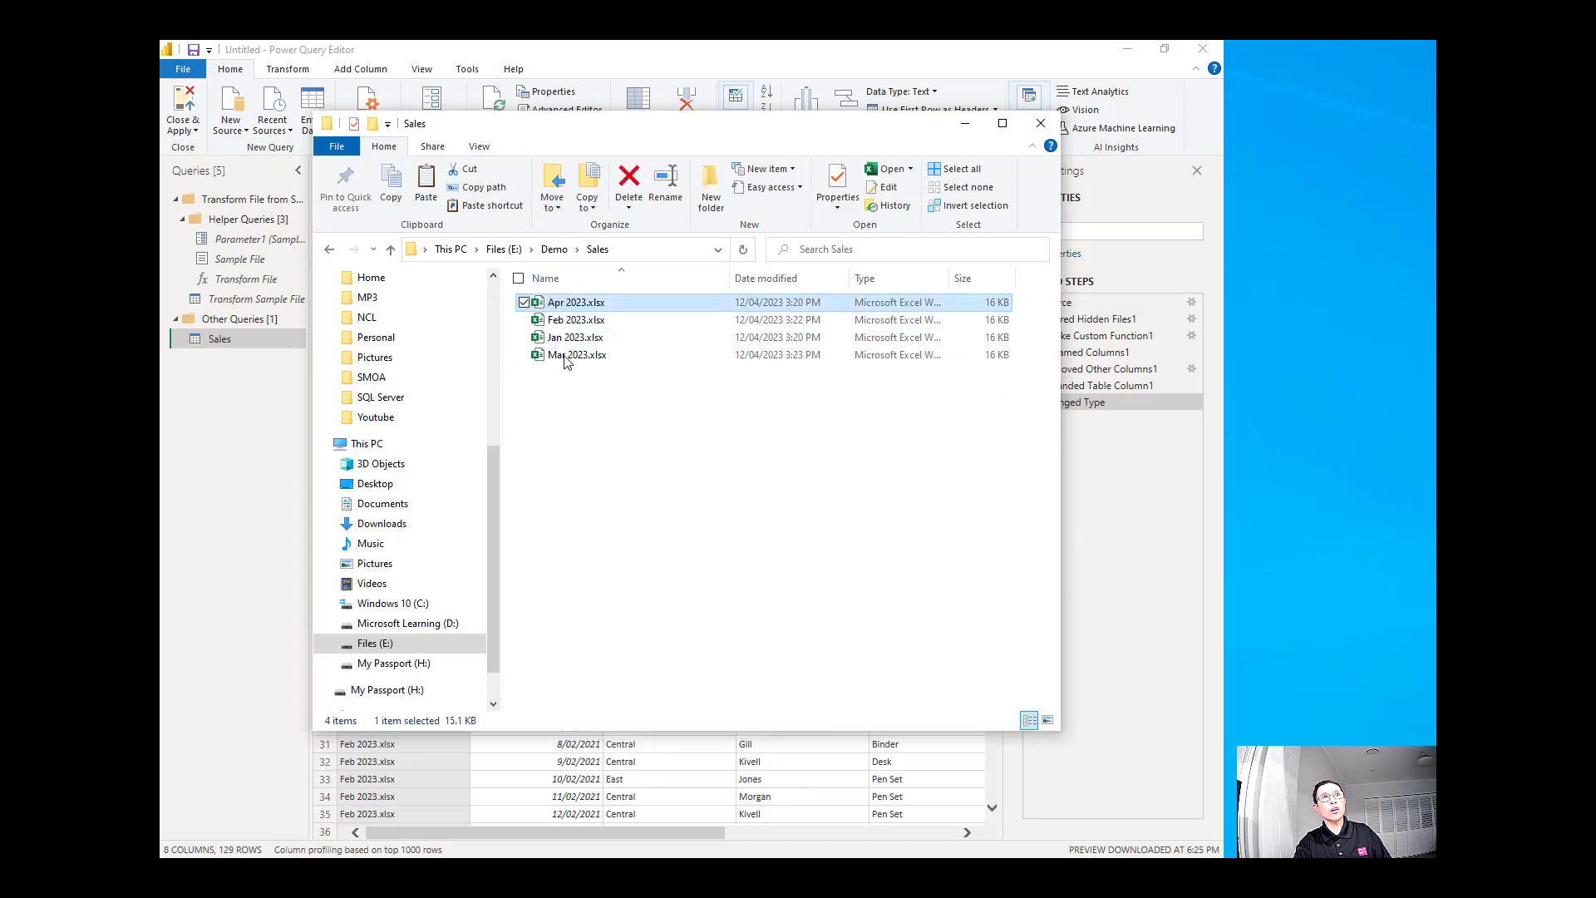
left_click(604, 55)
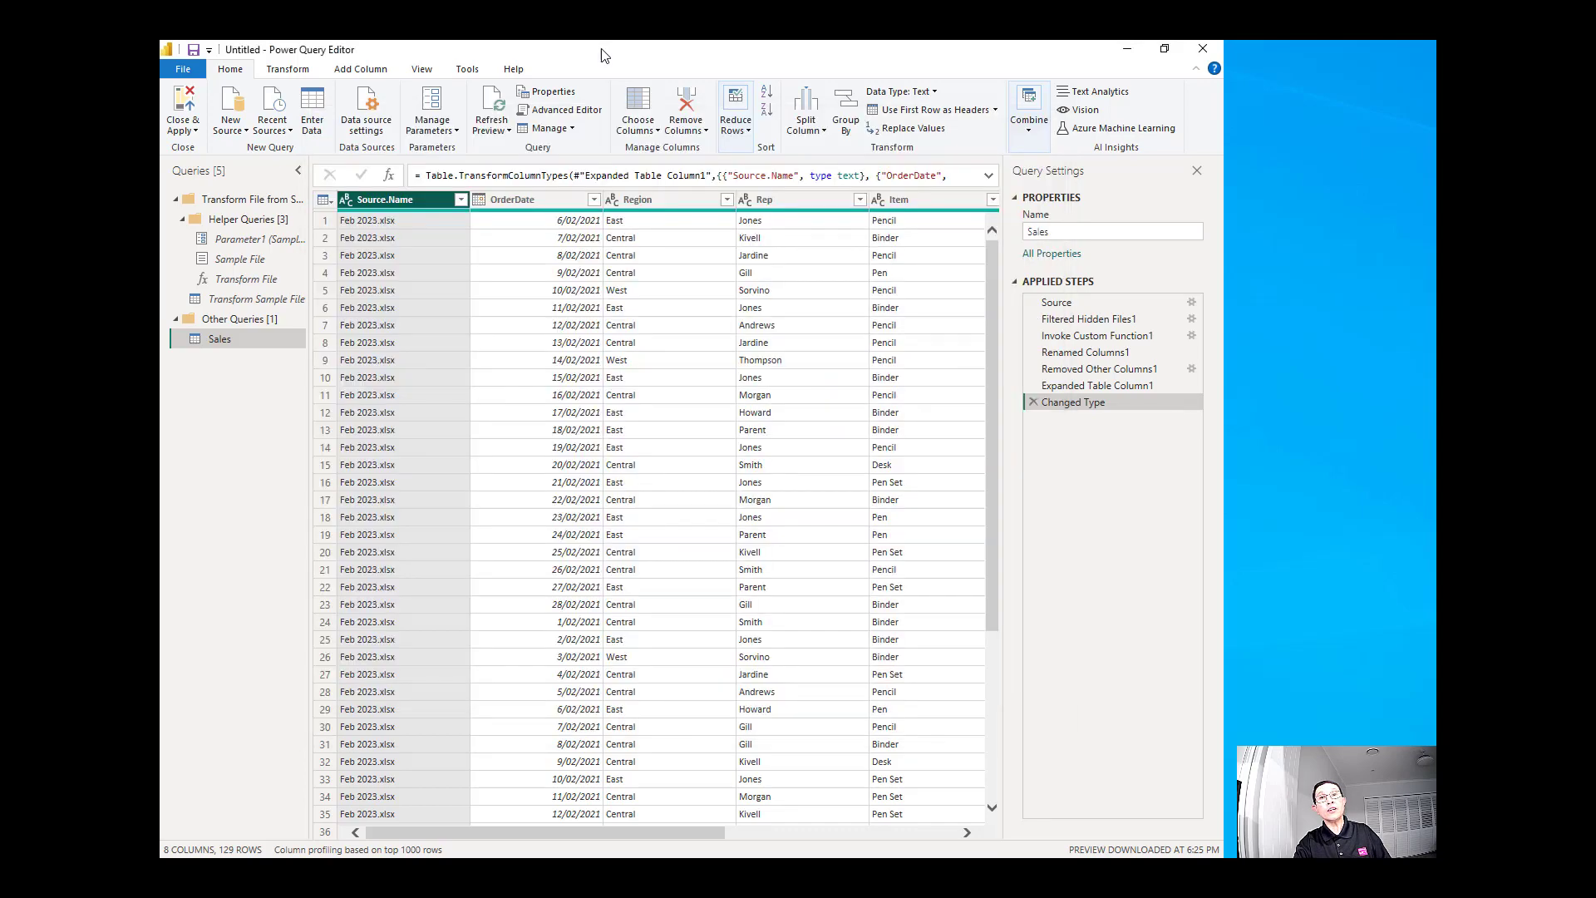
Step: Refresh all queries and confirm Source.Name now lists Apr 2023.xlsx, giving 172 rows
left_click(506, 132)
left_click(515, 166)
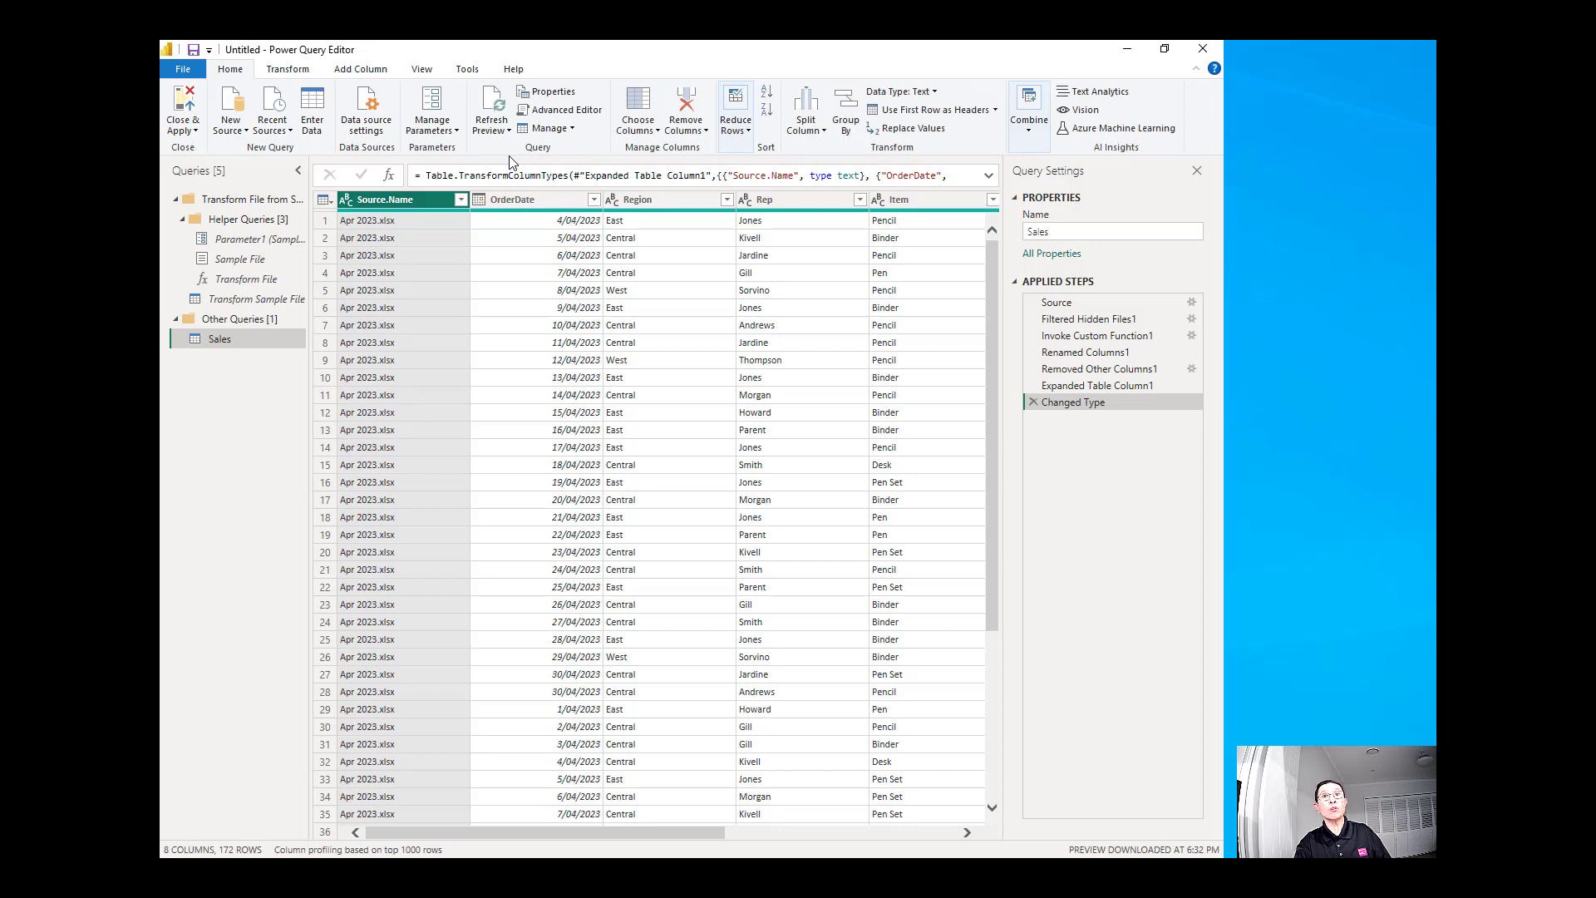
left_click(460, 200)
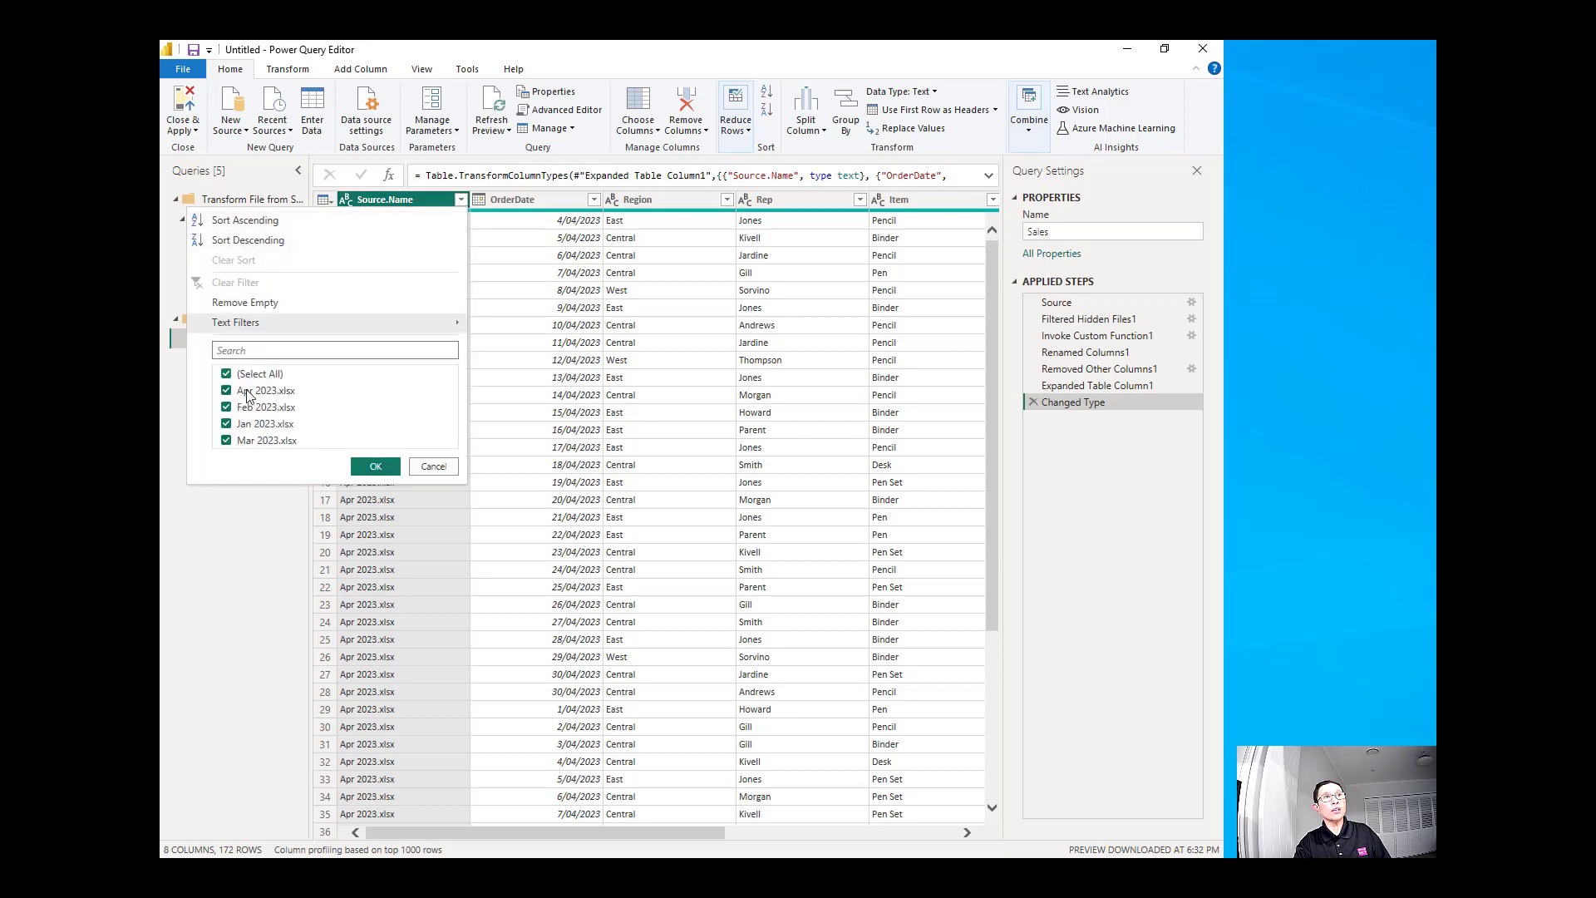